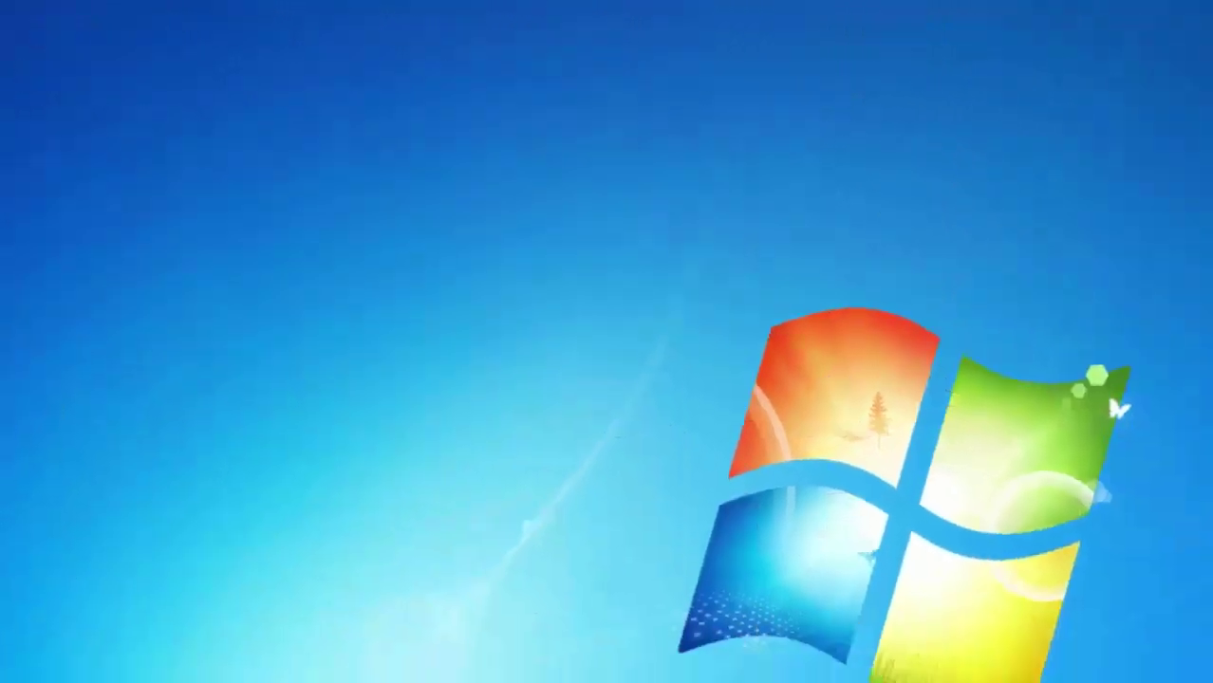
Refresh the desktop several times from its shortcut menu
{"action": "right_click", "coordinate": [1016, 190]}
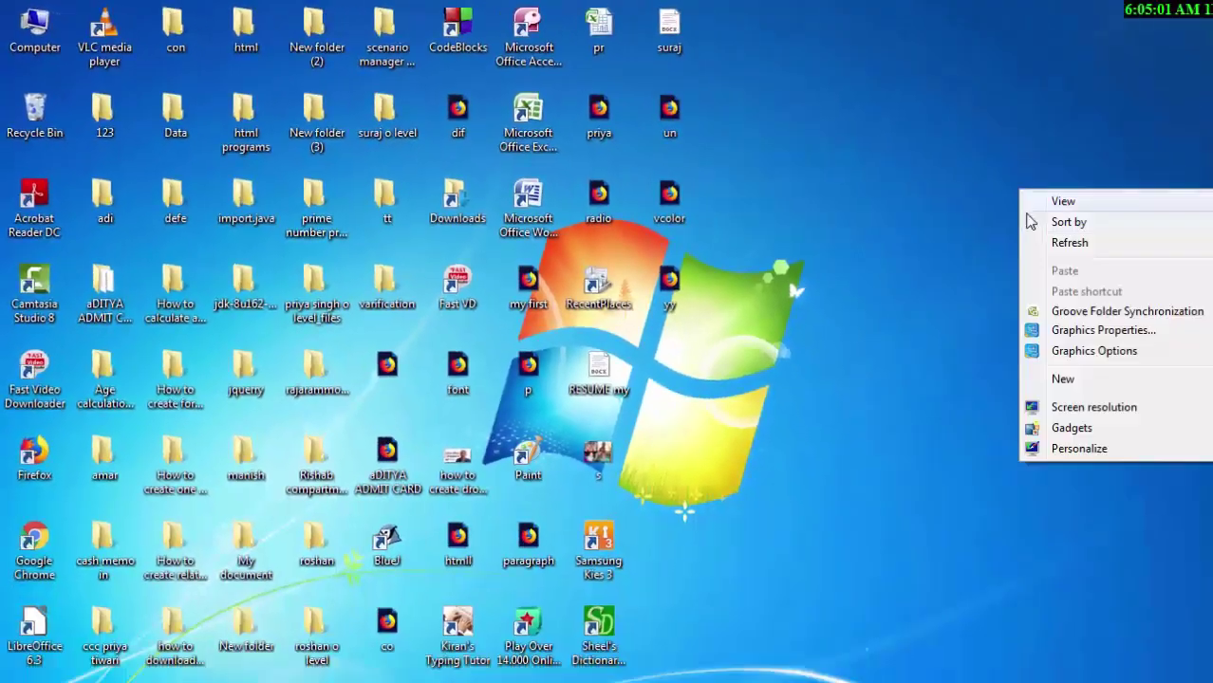
{"action": "left_click", "coordinate": [1038, 238]}
{"action": "right_click", "coordinate": [1034, 245]}
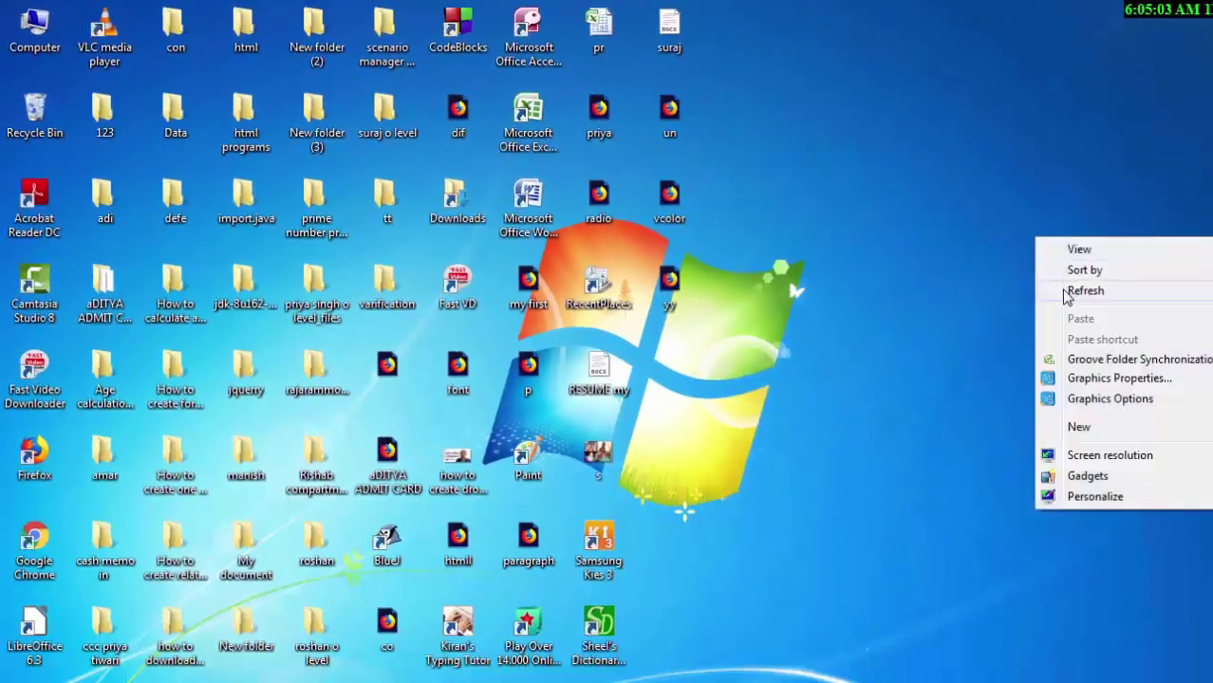
{"action": "left_click", "coordinate": [1044, 290]}
{"action": "right_click", "coordinate": [1003, 195]}
{"action": "left_click", "coordinate": [1032, 235]}
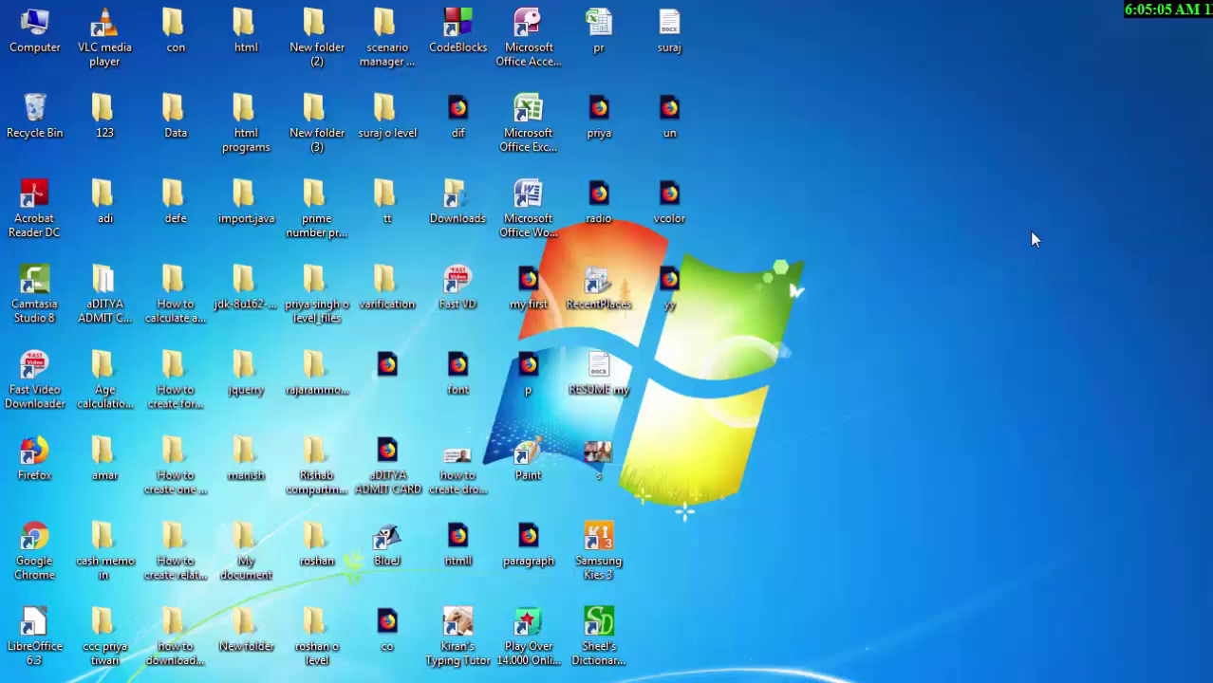
{"action": "right_click", "coordinate": [1029, 234]}
{"action": "left_click", "coordinate": [1058, 290]}
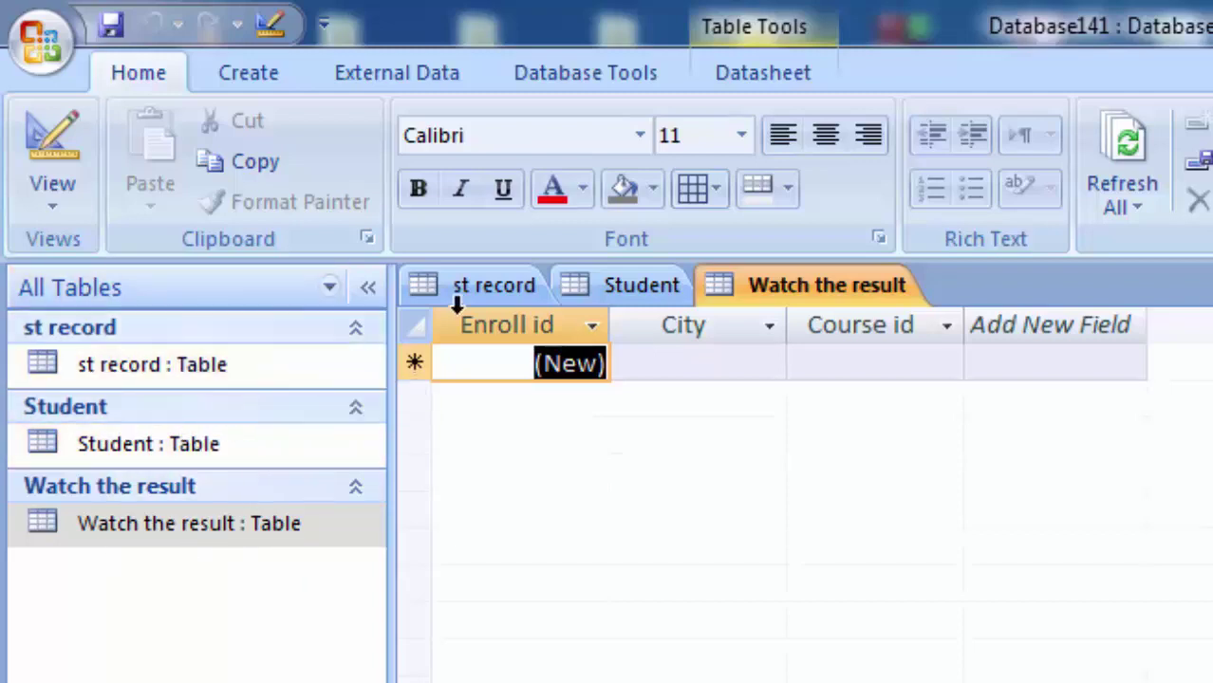
Close Watch the result, Student and st record without saving layout, then reopen Student
{"action": "right_click", "coordinate": [804, 284]}
{"action": "left_click", "coordinate": [844, 341]}
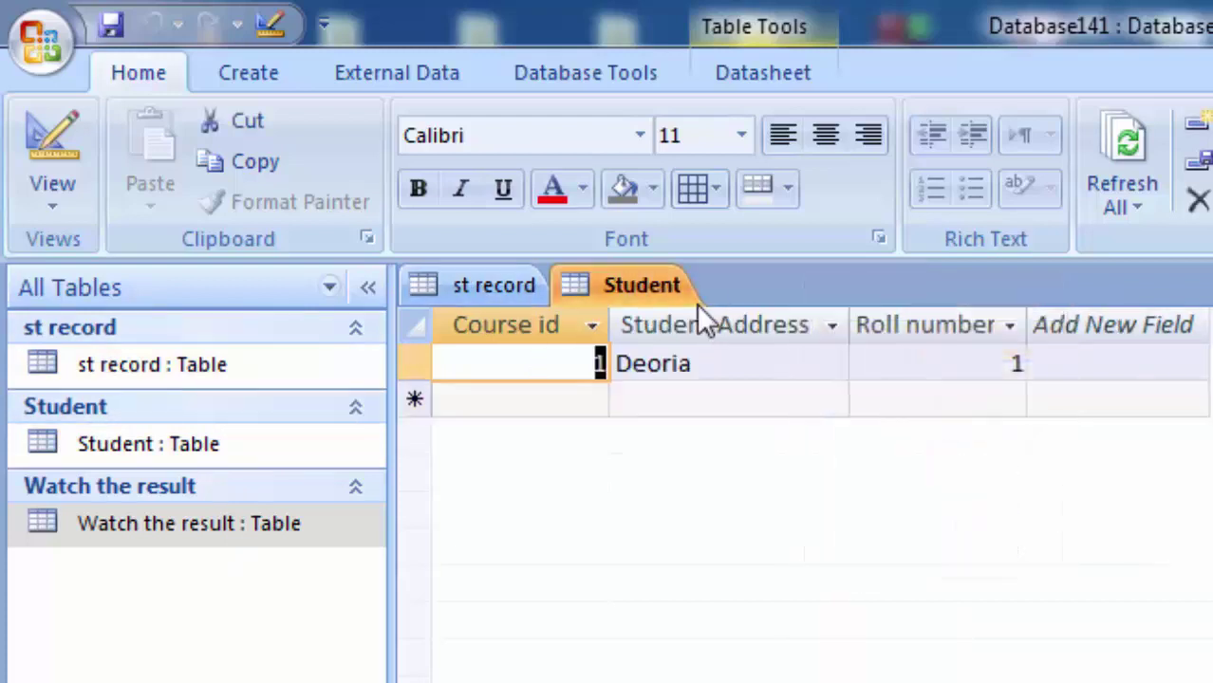
{"action": "right_click", "coordinate": [636, 290]}
{"action": "left_click", "coordinate": [676, 349]}
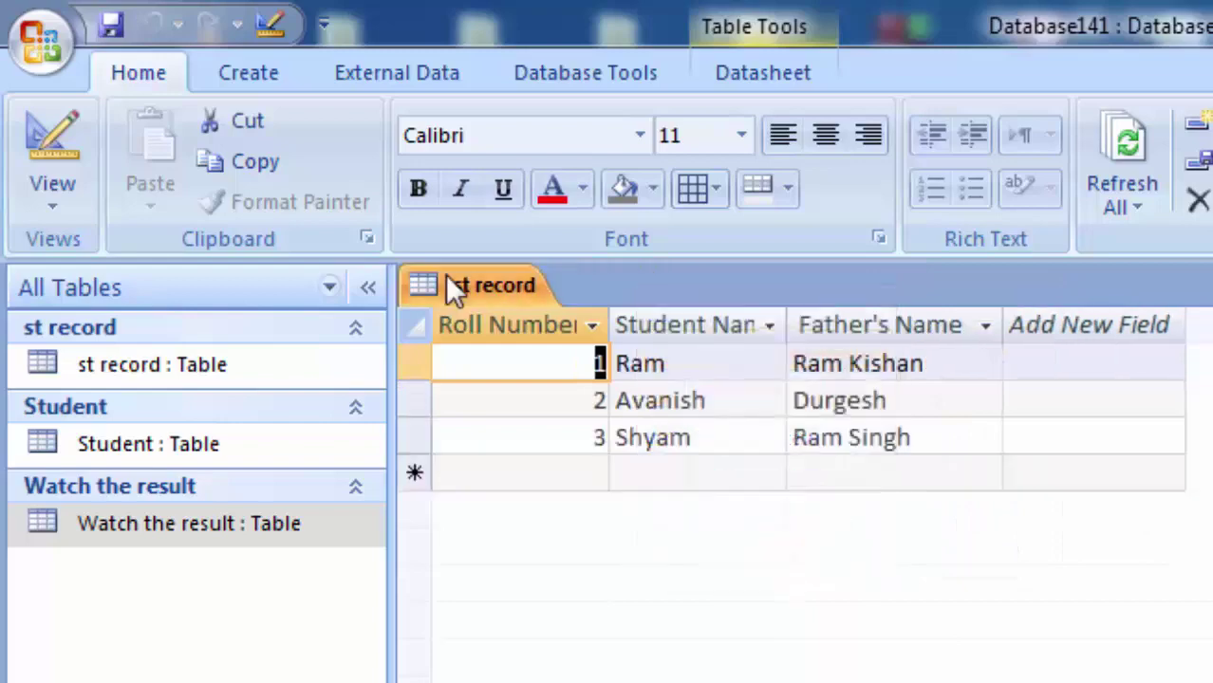
{"action": "right_click", "coordinate": [446, 280]}
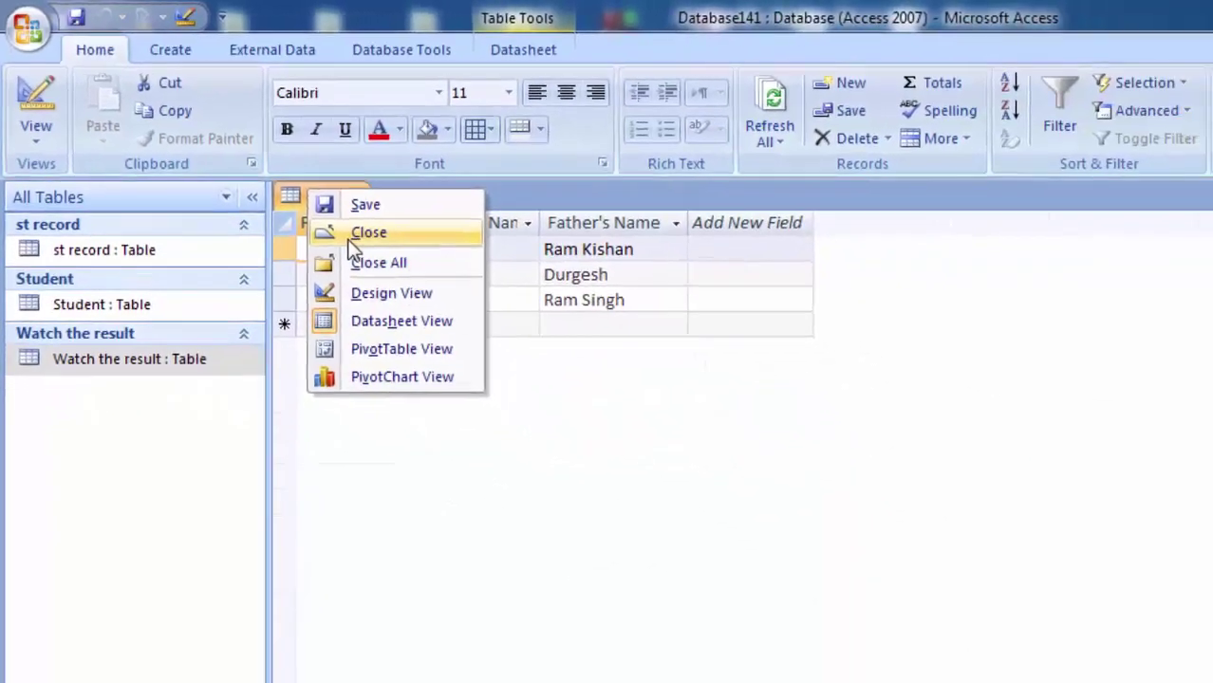
{"action": "left_click", "coordinate": [531, 340]}
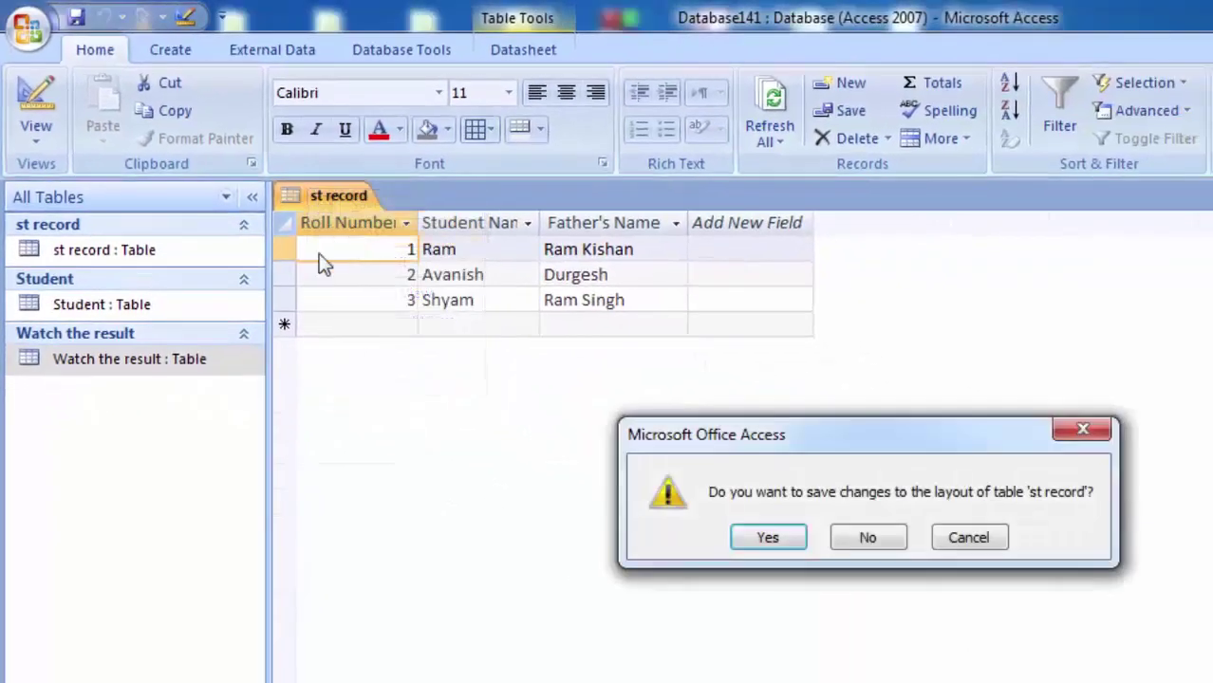
{"action": "left_click", "coordinate": [843, 541]}
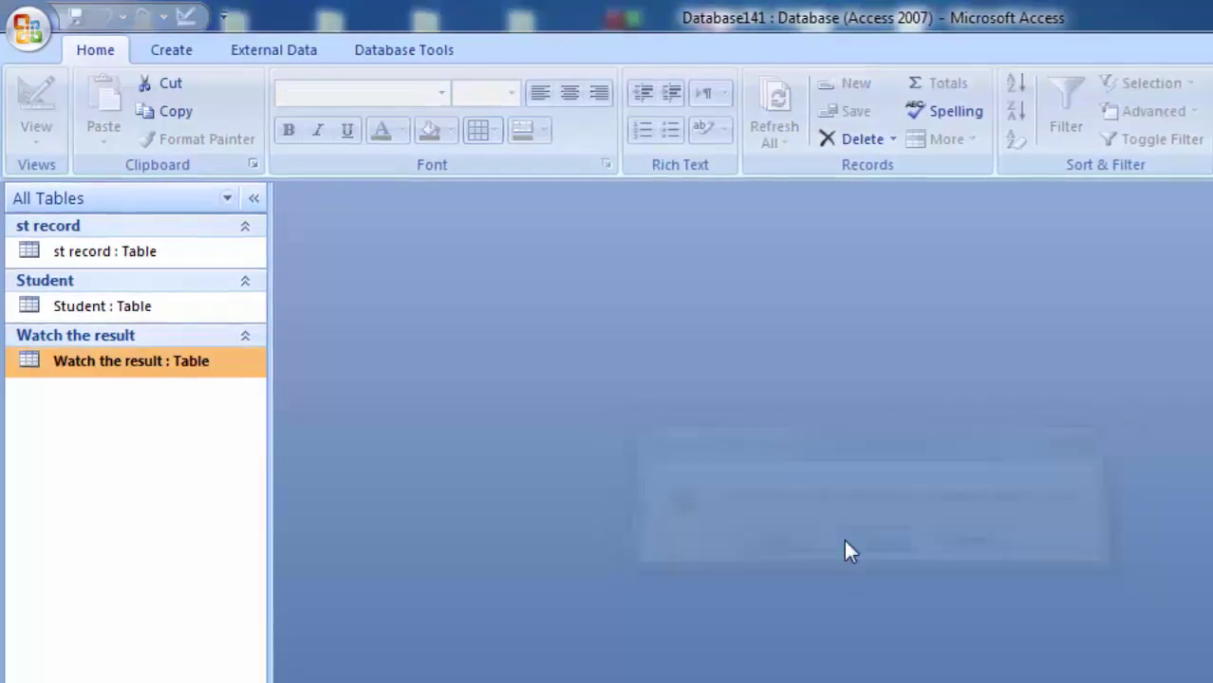
{"action": "double_click", "coordinate": [182, 310]}
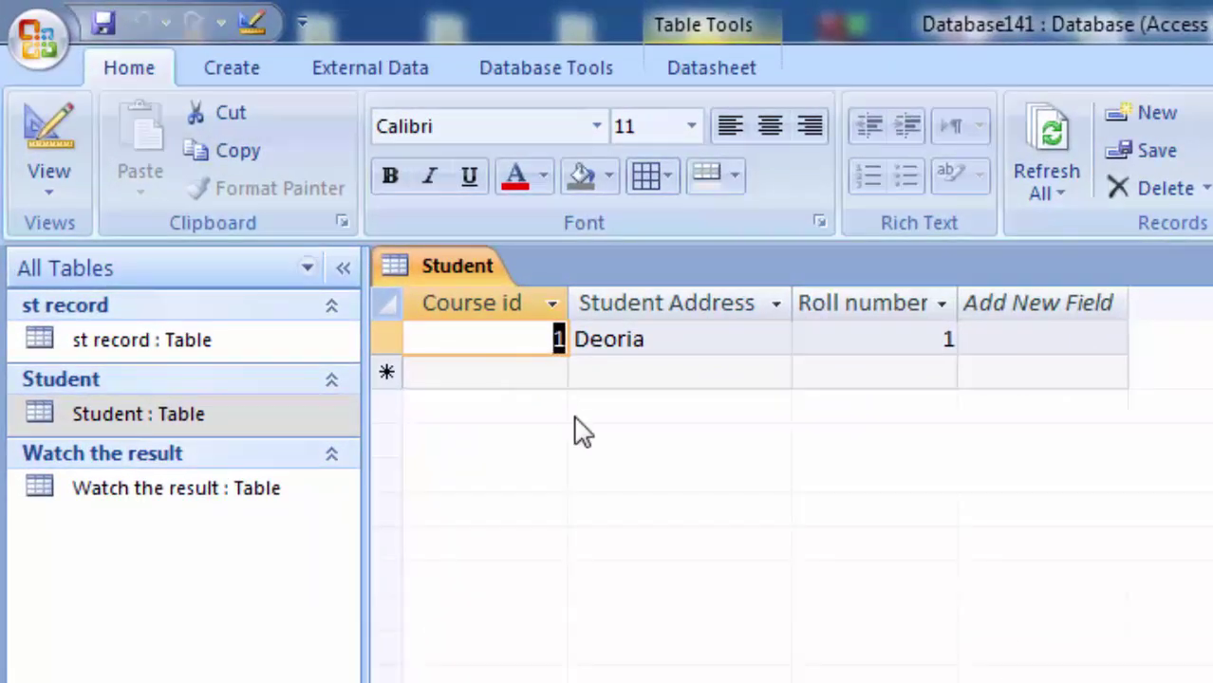
Change the first Course id to 101 and add course 102 with address Lucknow
{"action": "key", "text": "BackSpace"}
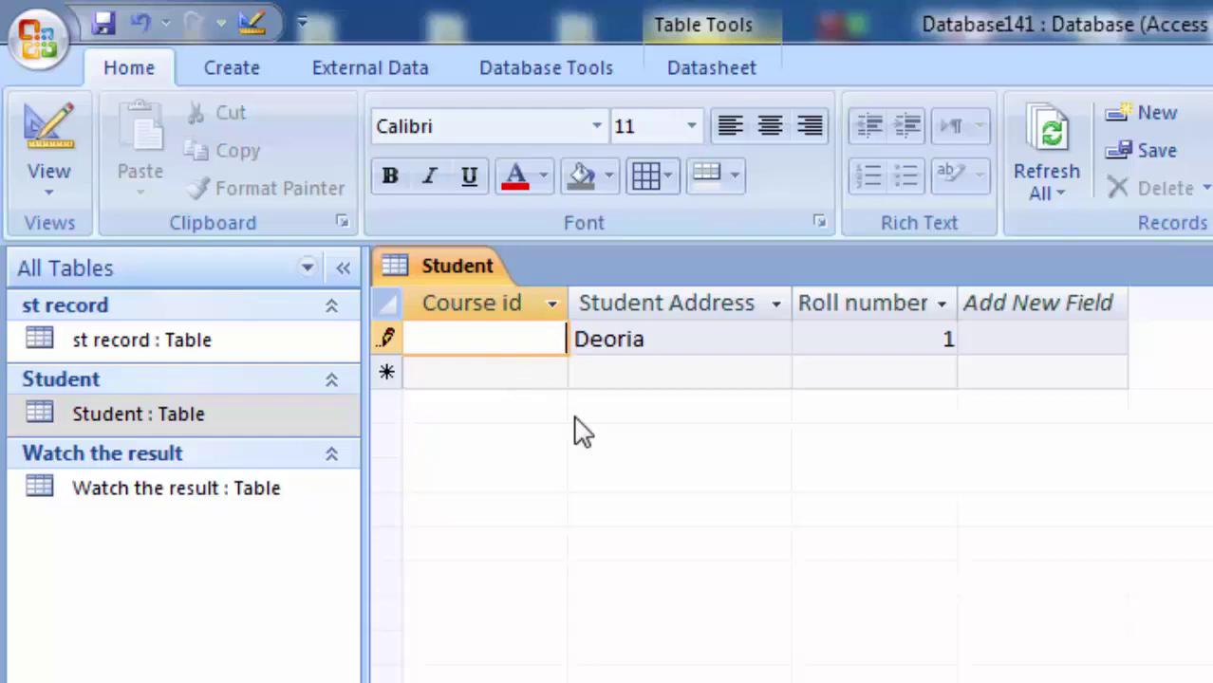
{"action": "type", "text": "101"}
{"action": "left_click", "coordinate": [482, 371]}
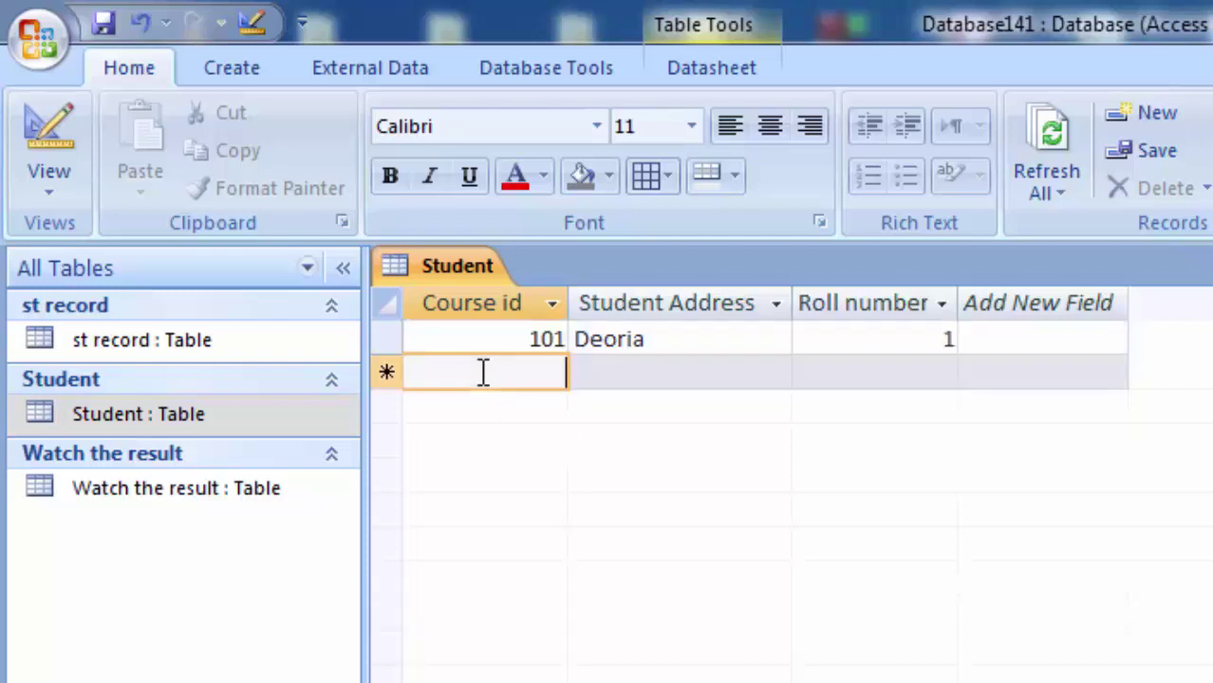
{"action": "type", "text": "10"}
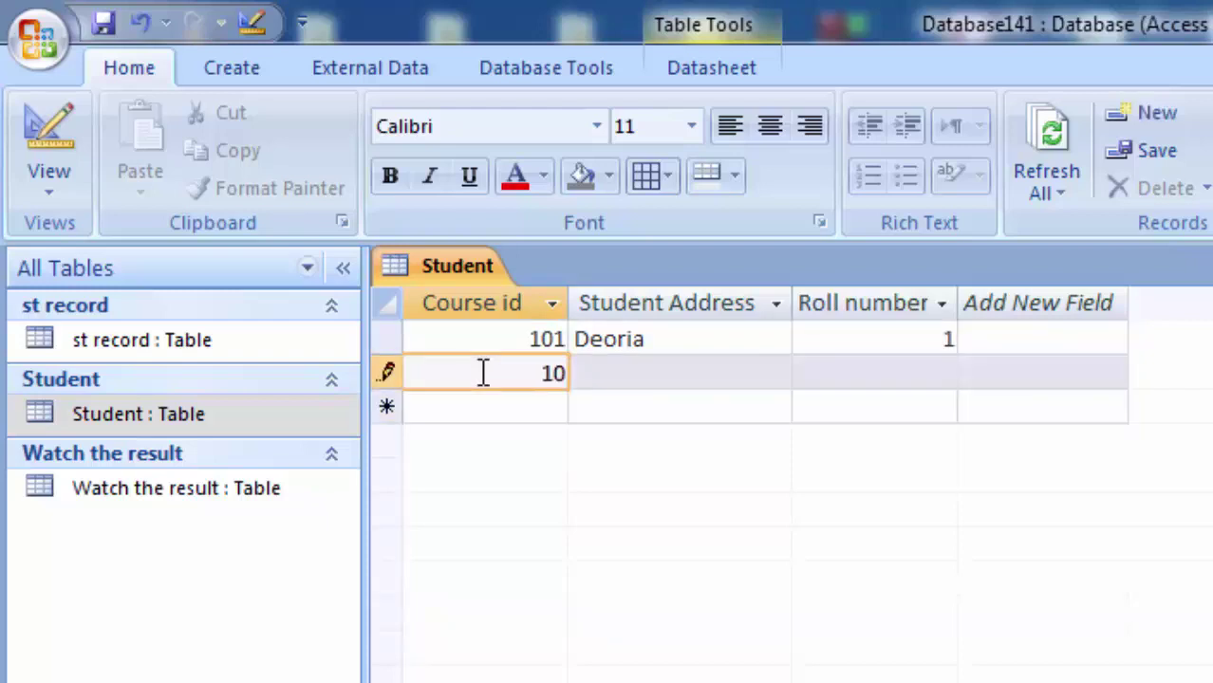
{"action": "type", "text": "2"}
{"action": "left_click", "coordinate": [641, 371]}
{"action": "type", "text": "L"}
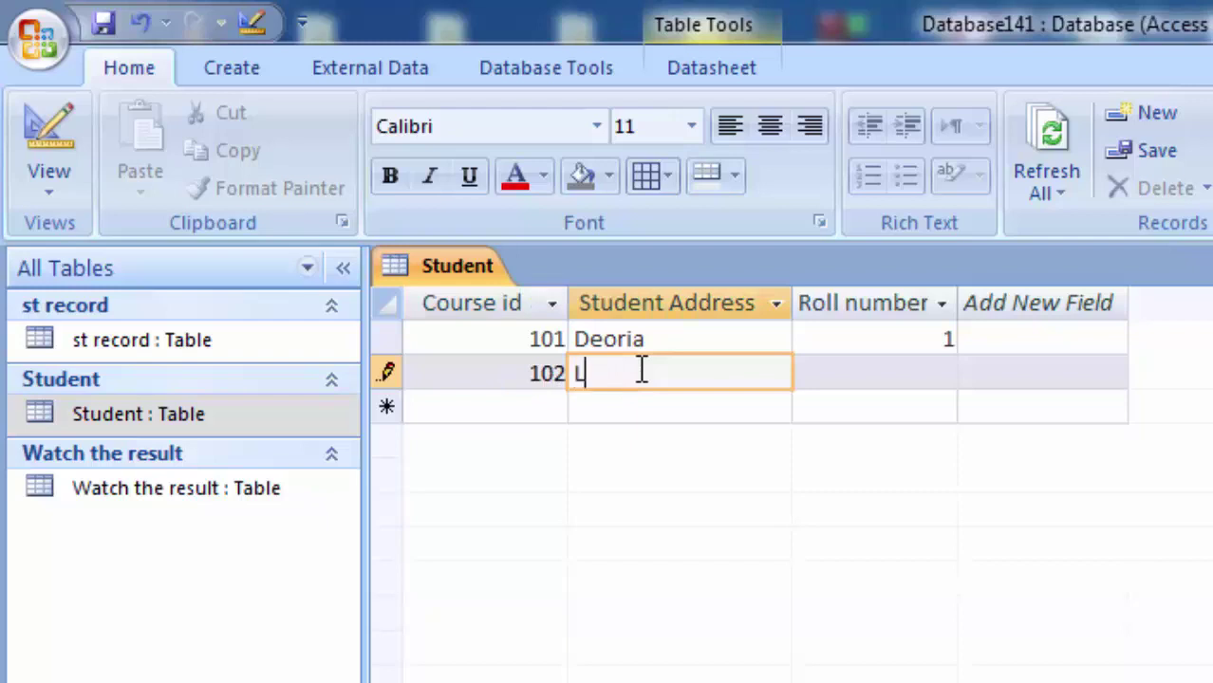
{"action": "type", "text": "uckno"}
{"action": "type", "text": "w"}
{"action": "key", "text": "Tab"}
{"action": "type", "text": "2"}
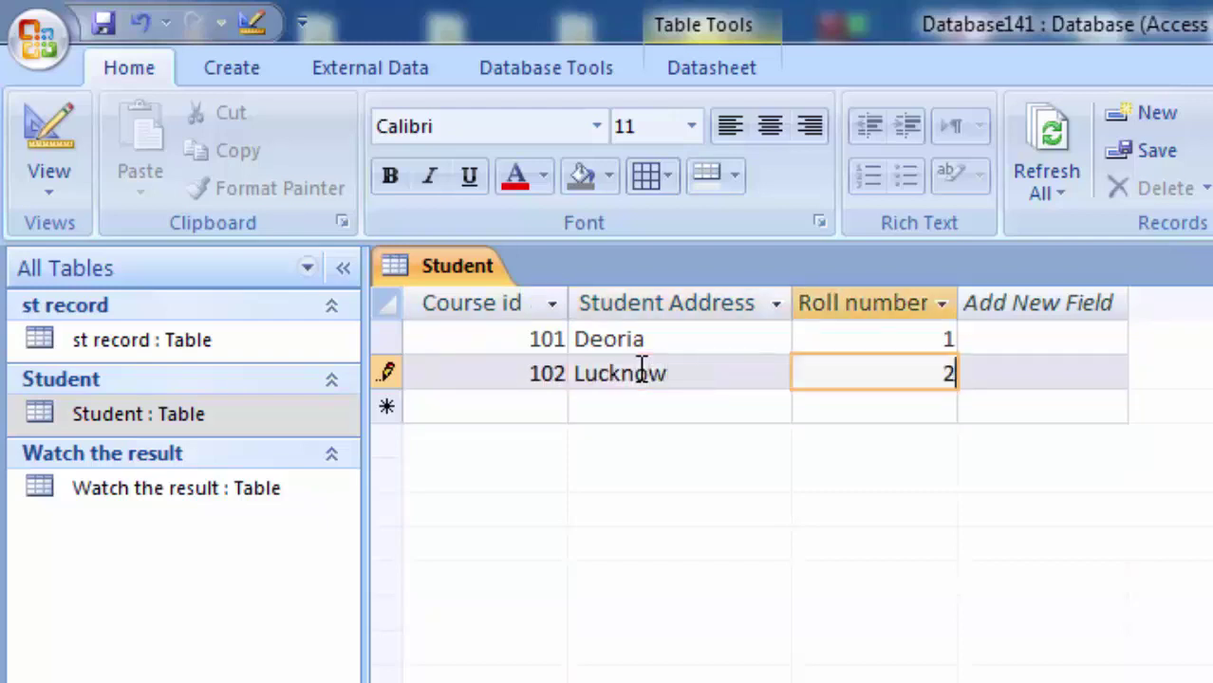
Add course 103 with address Balia as roll number 3
{"action": "left_click", "coordinate": [531, 410]}
{"action": "type", "text": "10"}
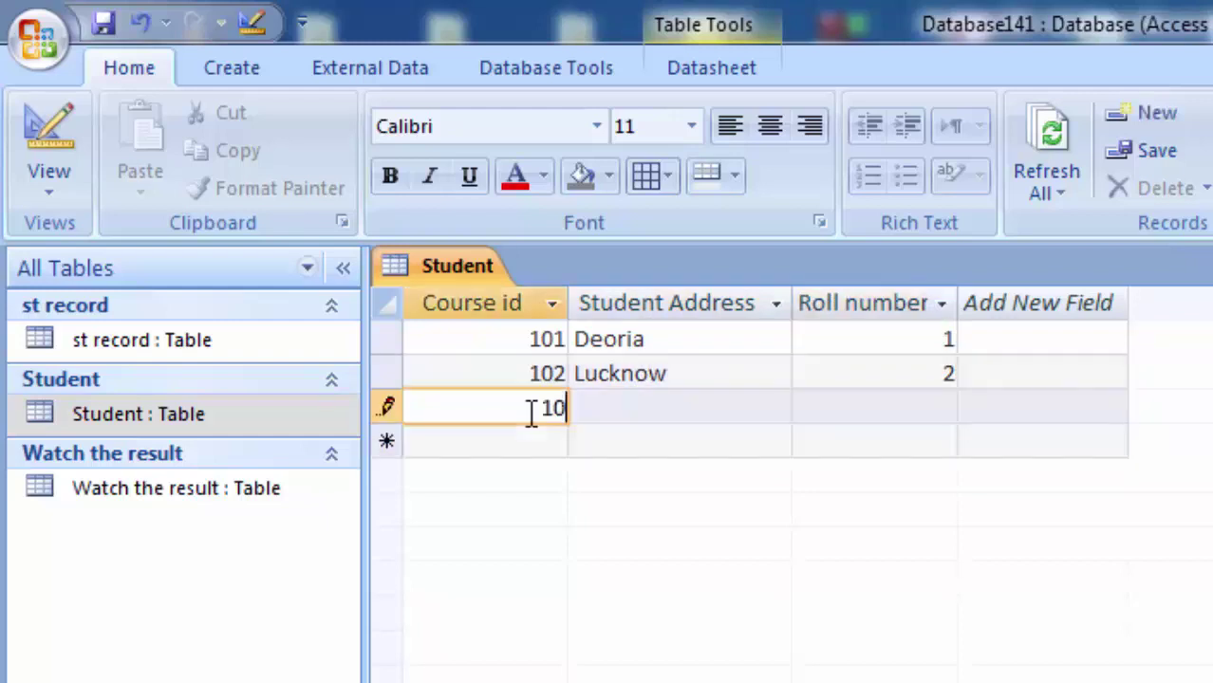
{"action": "type", "text": "3"}
{"action": "left_click", "coordinate": [617, 410]}
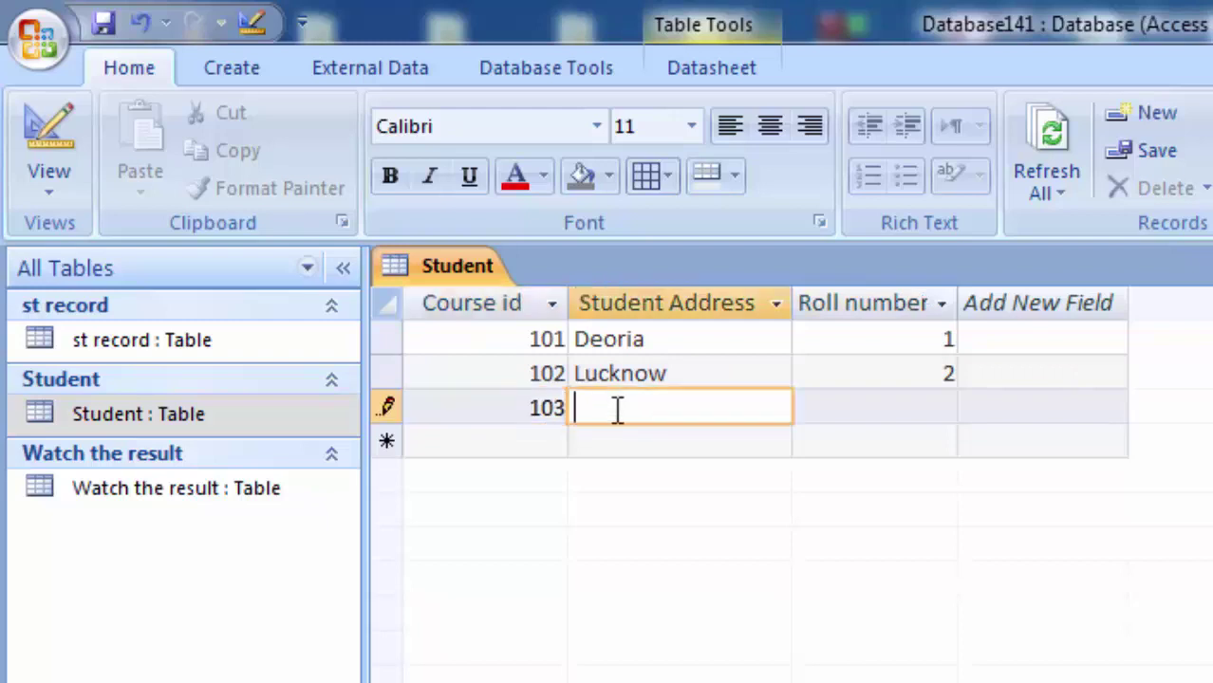
{"action": "type", "text": "Bali"}
{"action": "type", "text": "a"}
{"action": "left_click", "coordinate": [893, 416]}
{"action": "type", "text": "3"}
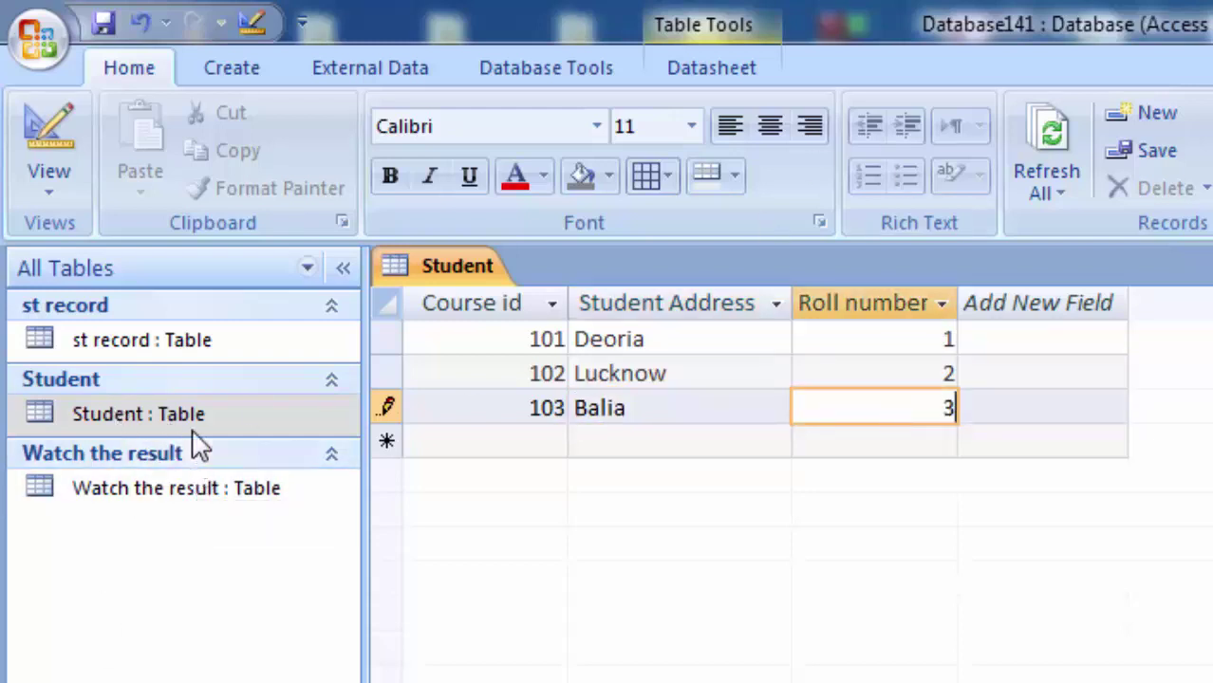
Open st record and widen the Student Name and Father's Name columns
{"action": "double_click", "coordinate": [211, 342]}
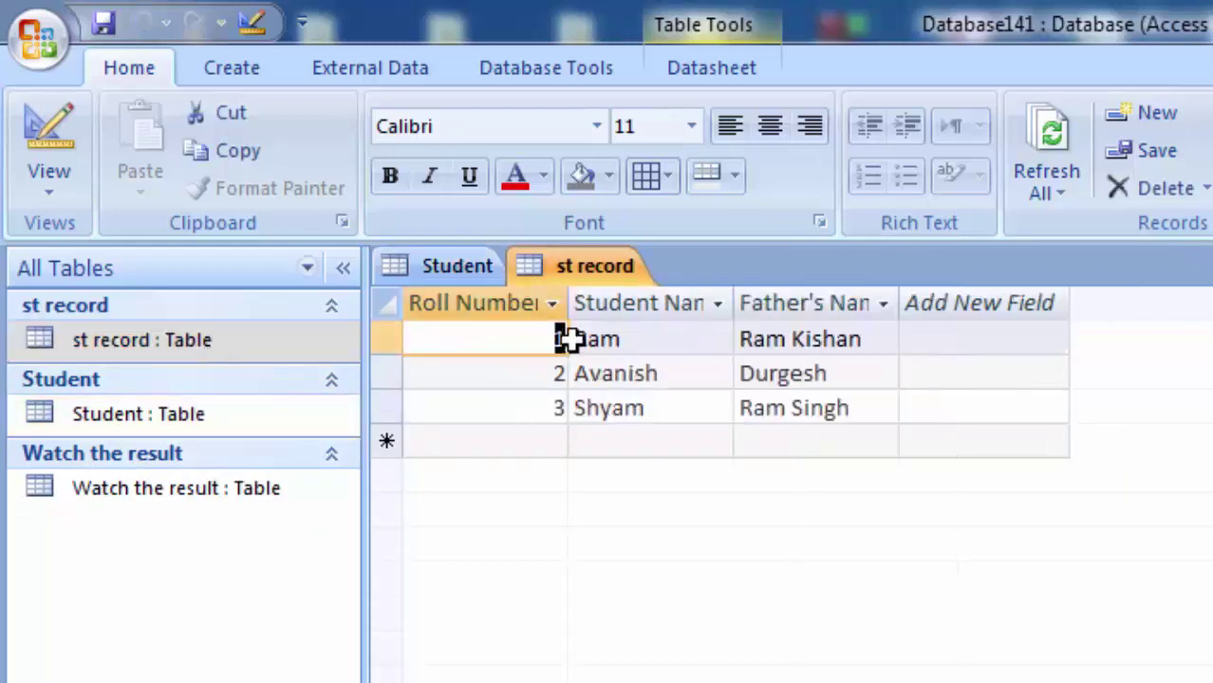
{"action": "left_click_drag", "start_coordinate": [733, 303], "coordinate": [769, 303]}
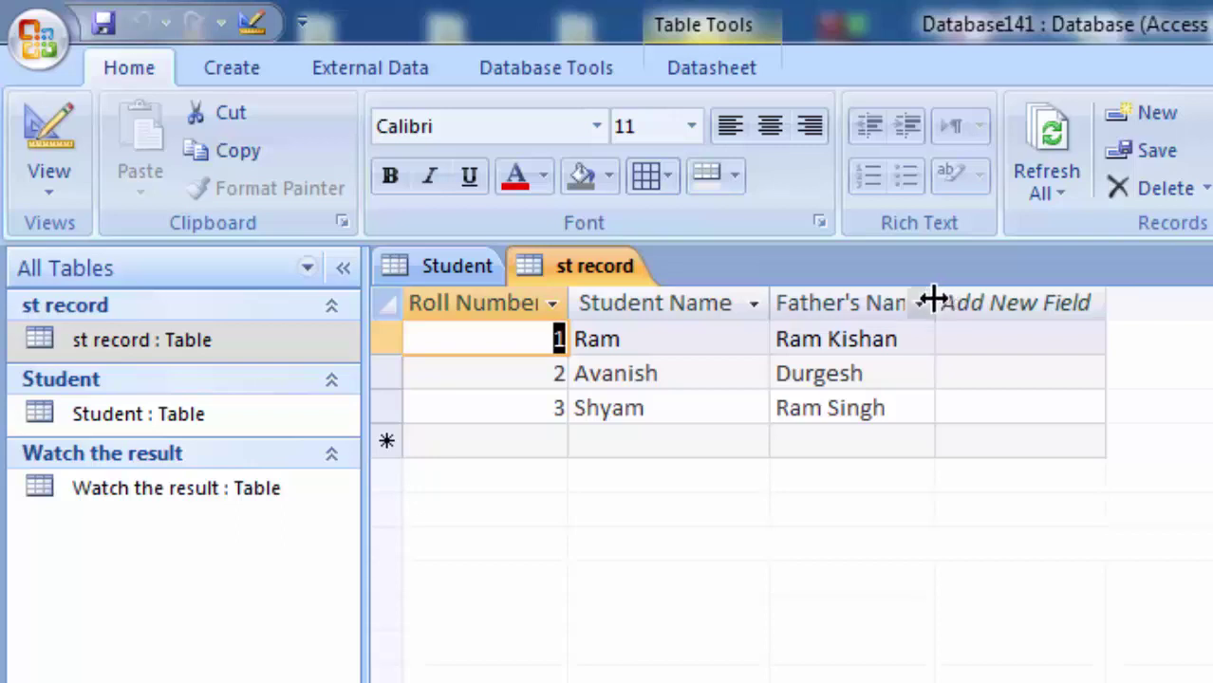
{"action": "left_click", "coordinate": [925, 302]}
{"action": "left_click", "coordinate": [935, 302]}
{"action": "double_click", "coordinate": [934, 301]}
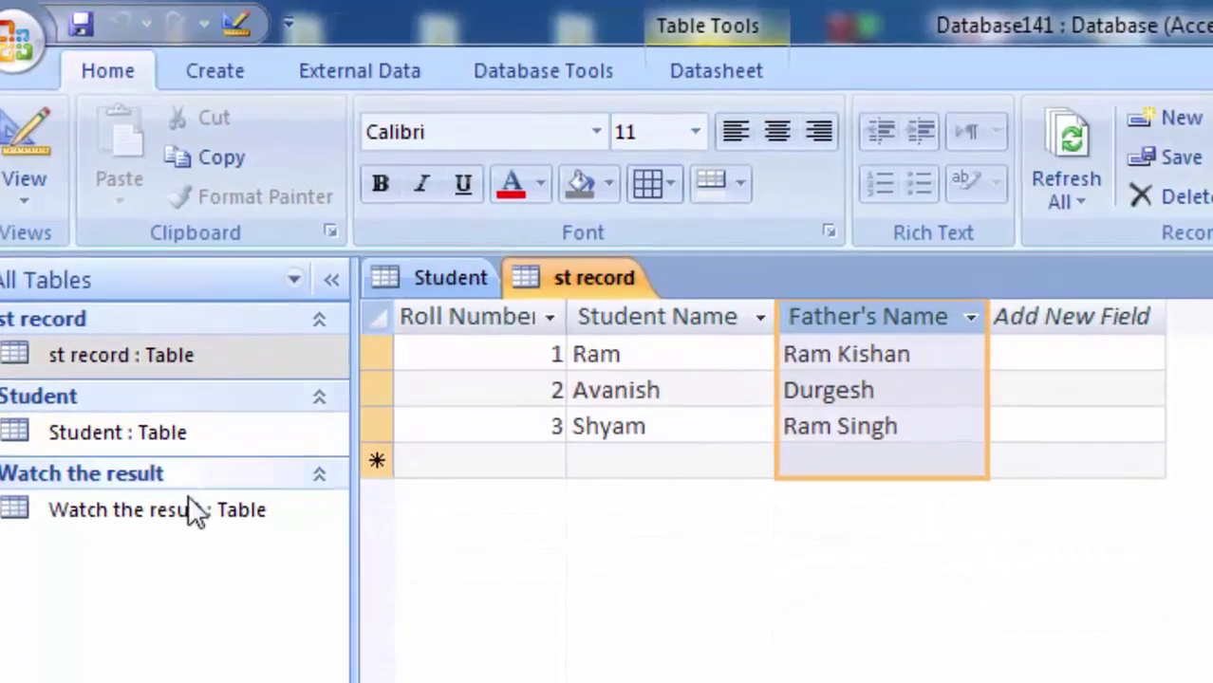
Open the Watch the result table and start a City entry in a new record
{"action": "double_click", "coordinate": [188, 510]}
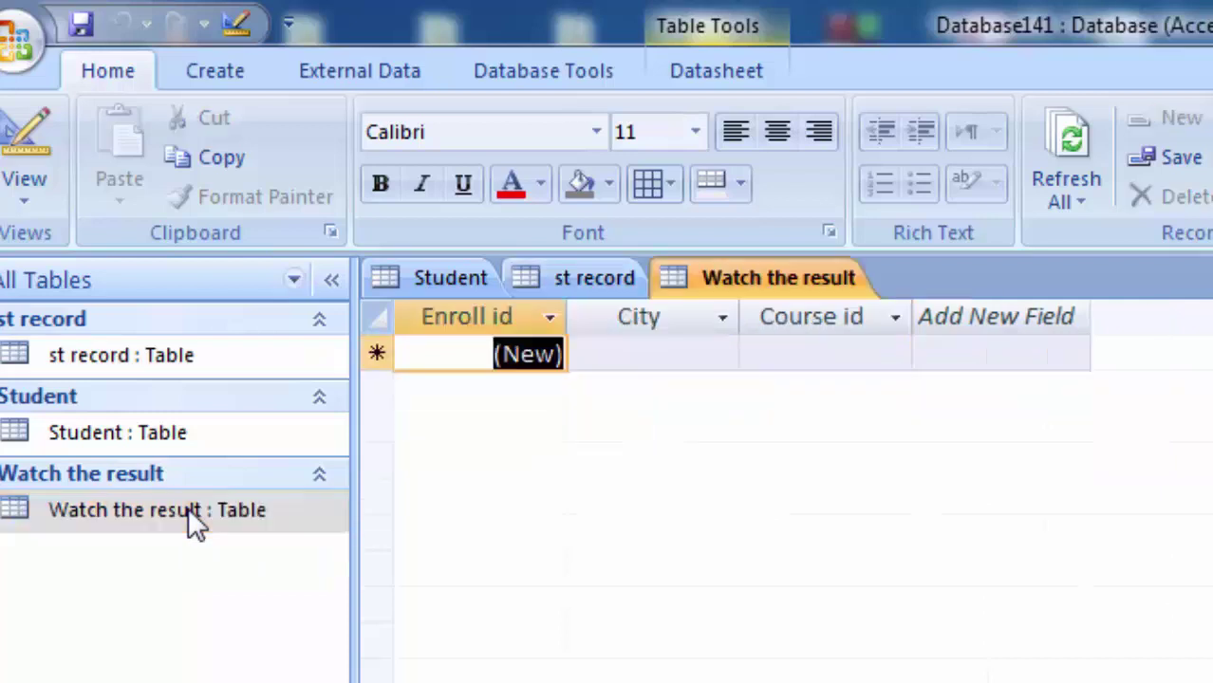
{"action": "left_click", "coordinate": [606, 361]}
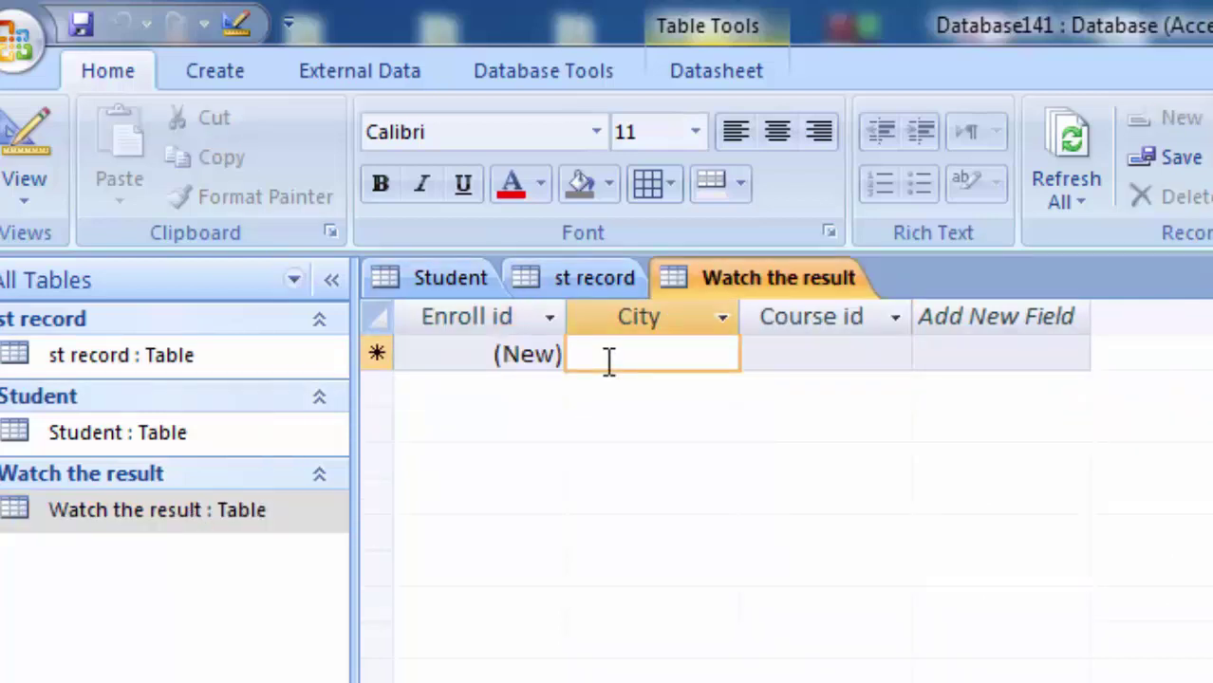
{"action": "type", "text": "De"}
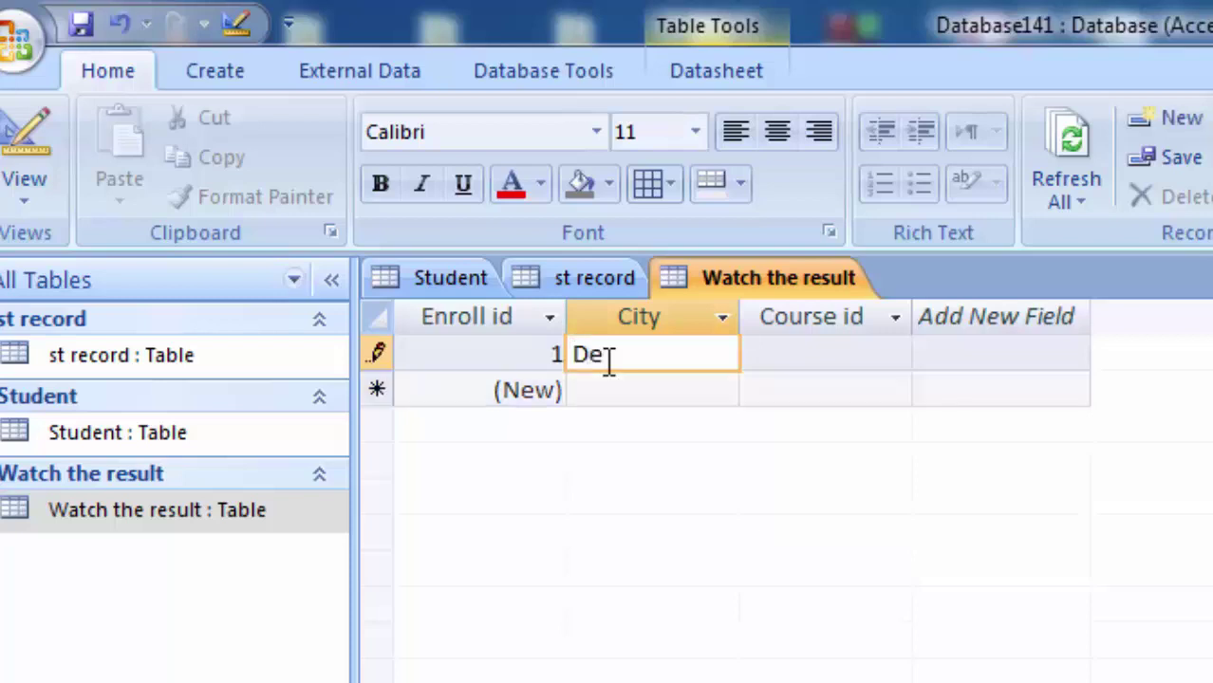
{"action": "key", "text": "BackSpace"}
{"action": "key", "text": "BackSpace"}
Enter the cities Deoria City, Lucknow city and balia City in Watch the result
{"action": "double_click", "coordinate": [123, 435]}
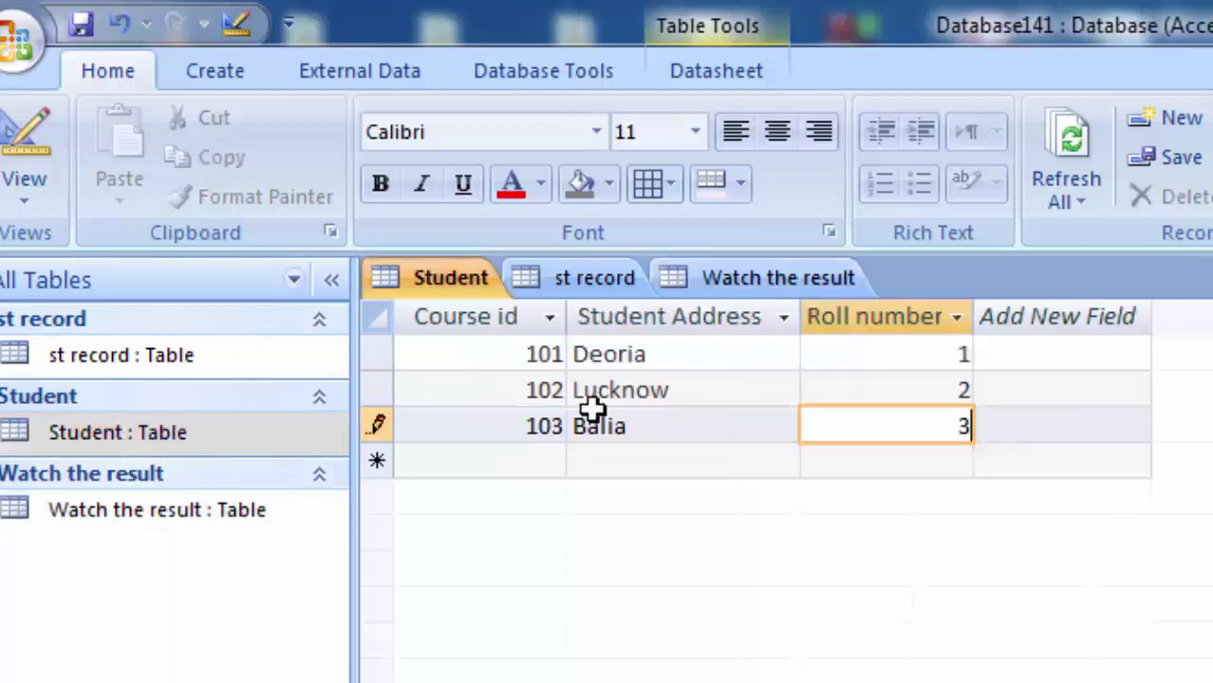
{"action": "double_click", "coordinate": [199, 512]}
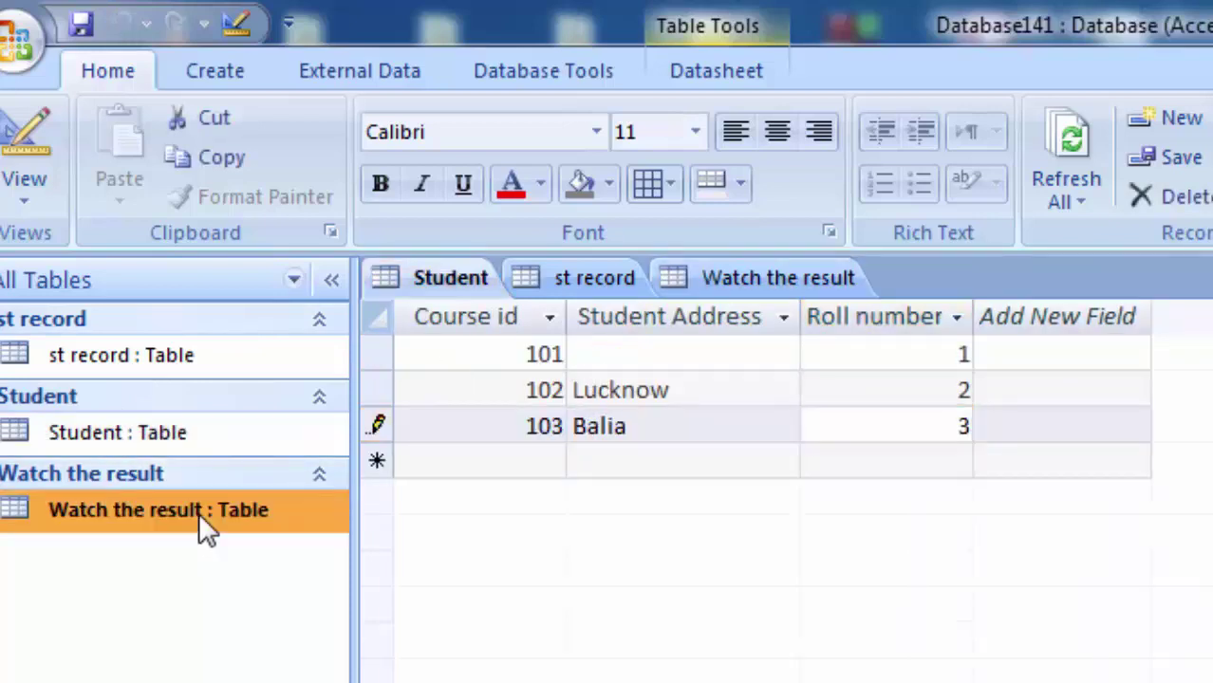
{"action": "type", "text": "D"}
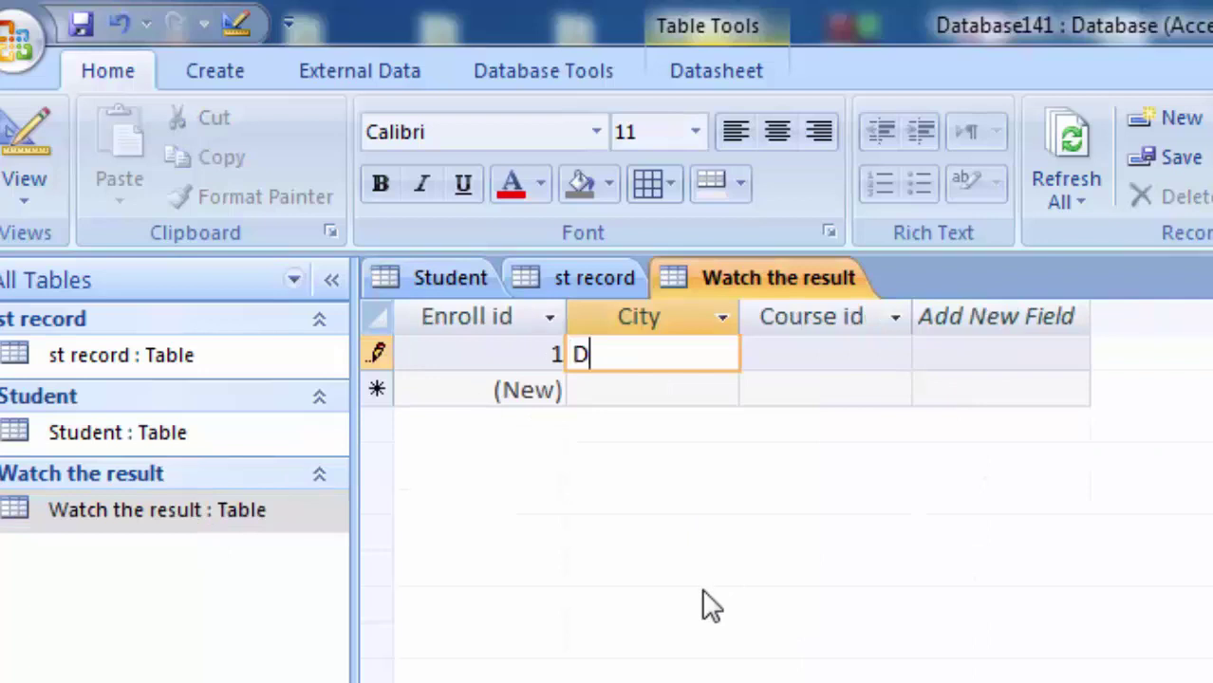
{"action": "type", "text": "eori"}
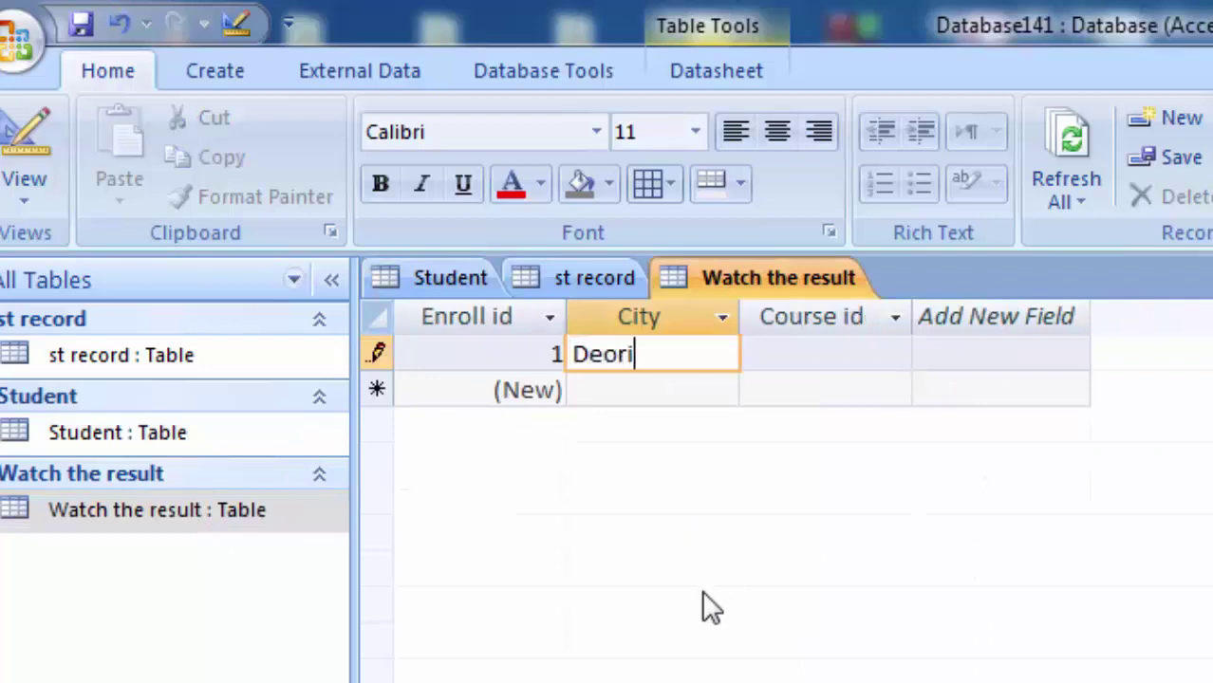
{"action": "type", "text": "a C"}
{"action": "type", "text": "ity"}
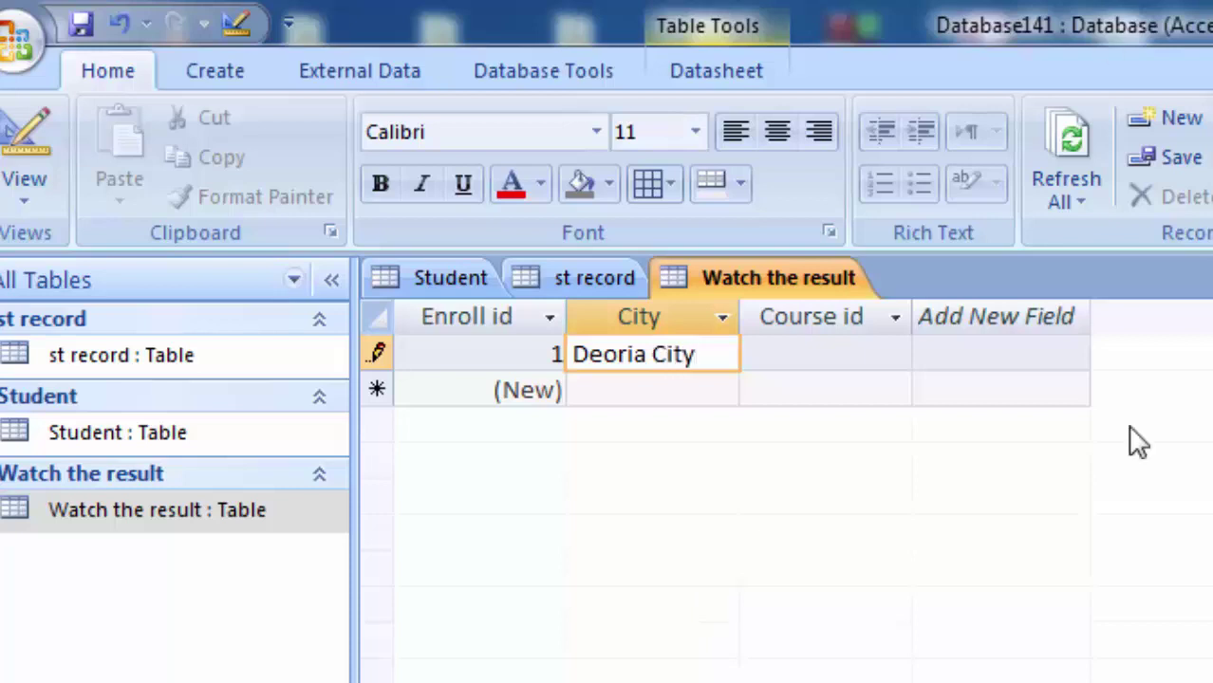
{"action": "left_click", "coordinate": [612, 390]}
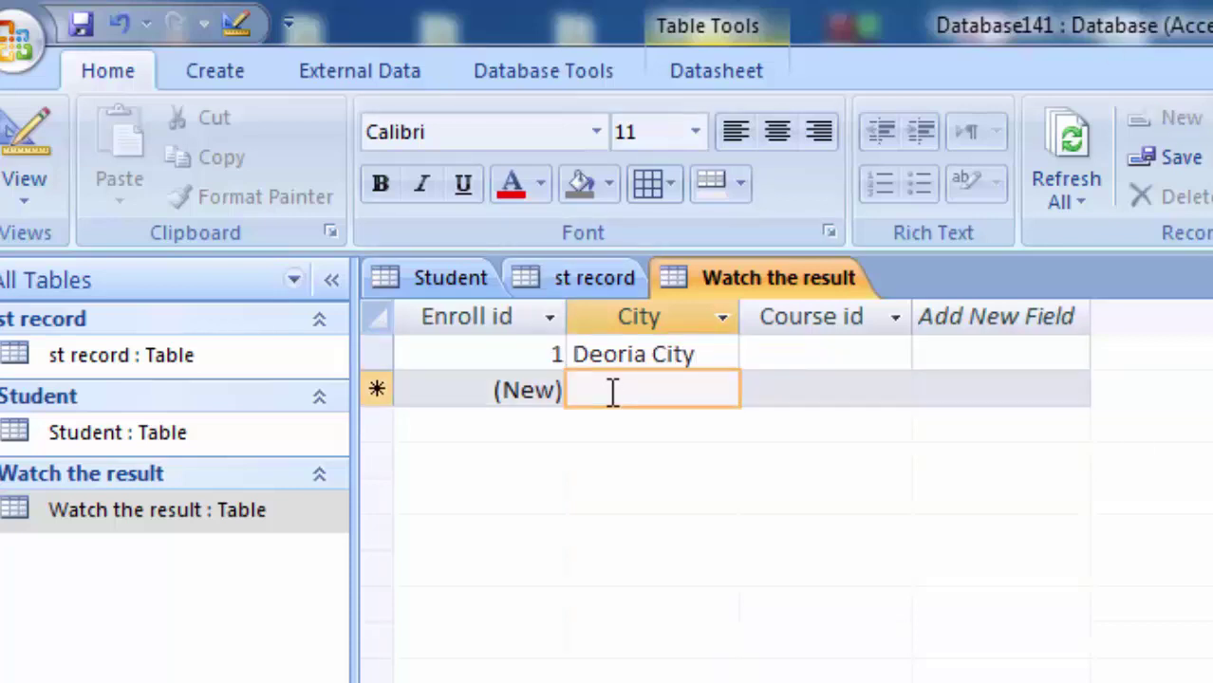
{"action": "type", "text": "Luc"}
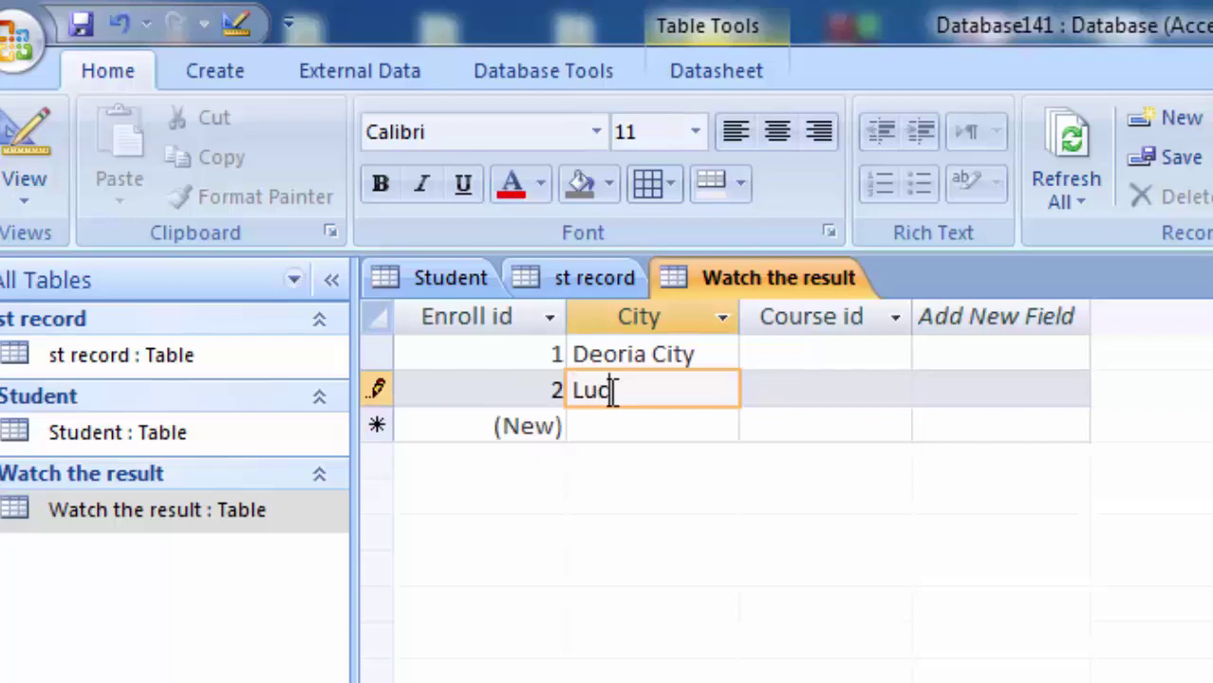
{"action": "type", "text": "know"}
{"action": "type", "text": "city"}
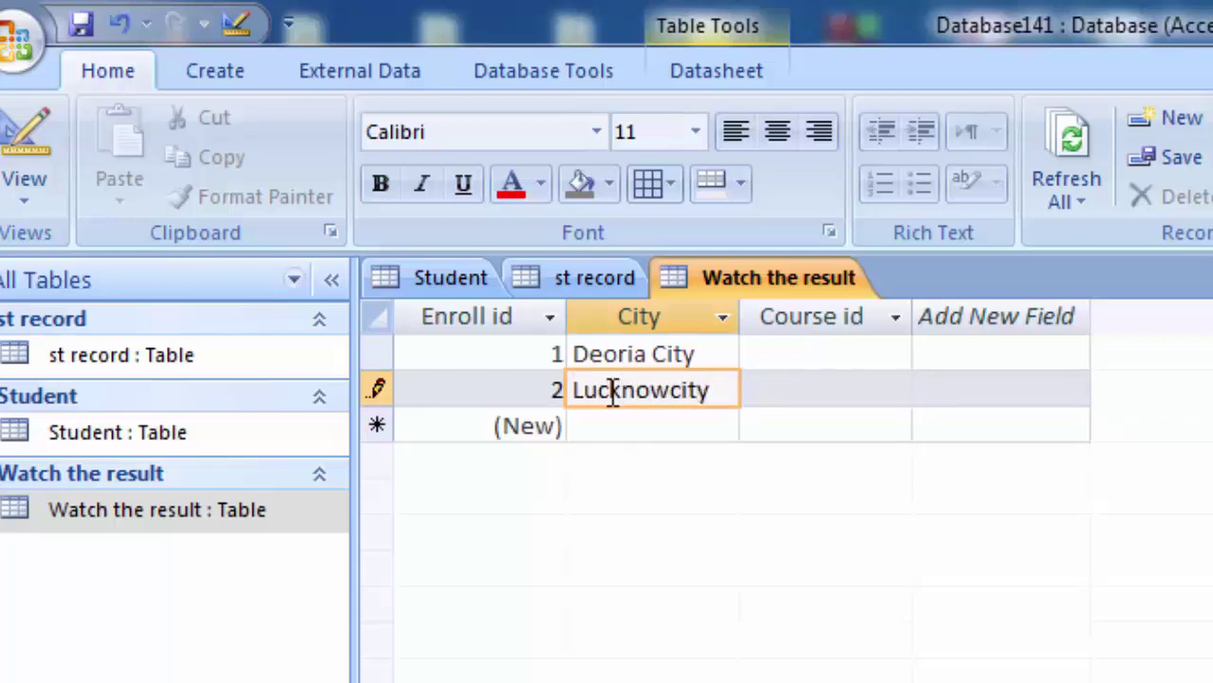
{"action": "left_click", "coordinate": [672, 389]}
{"action": "left_click", "coordinate": [663, 423]}
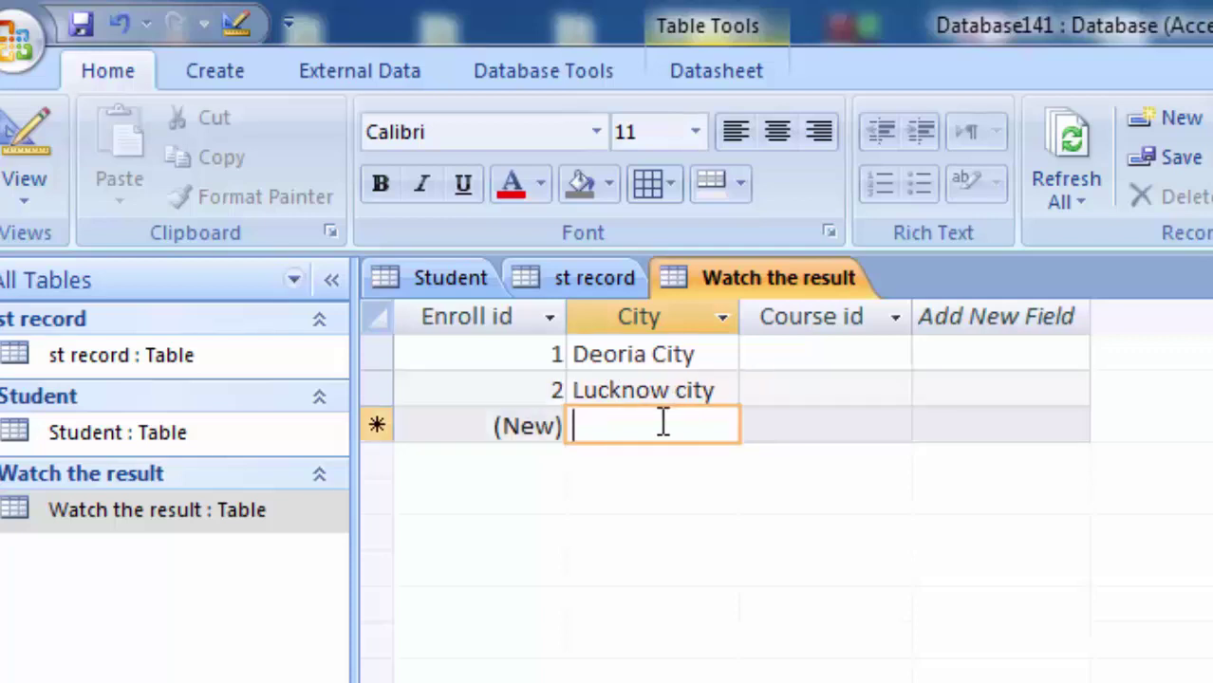
{"action": "type", "text": "ba"}
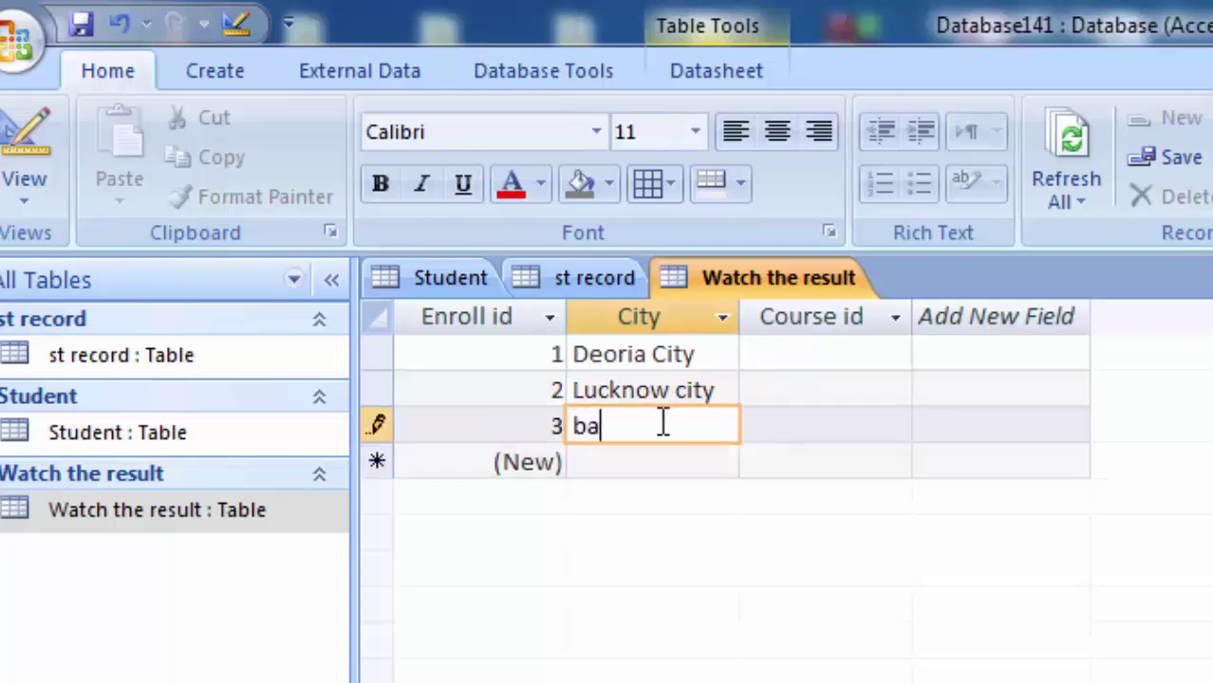
{"action": "type", "text": "lia C"}
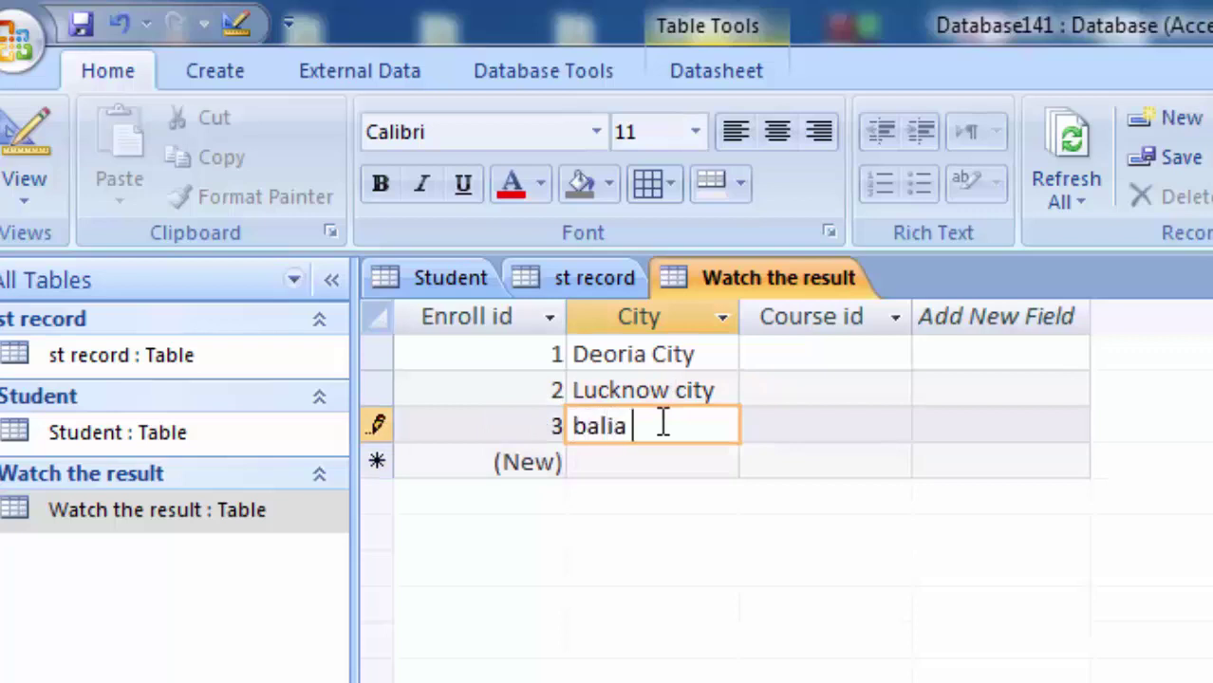
{"action": "type", "text": "ity"}
{"action": "key", "text": "BackSpace"}
Give the three records Course ids 101, 102 and 103
{"action": "left_click", "coordinate": [829, 354]}
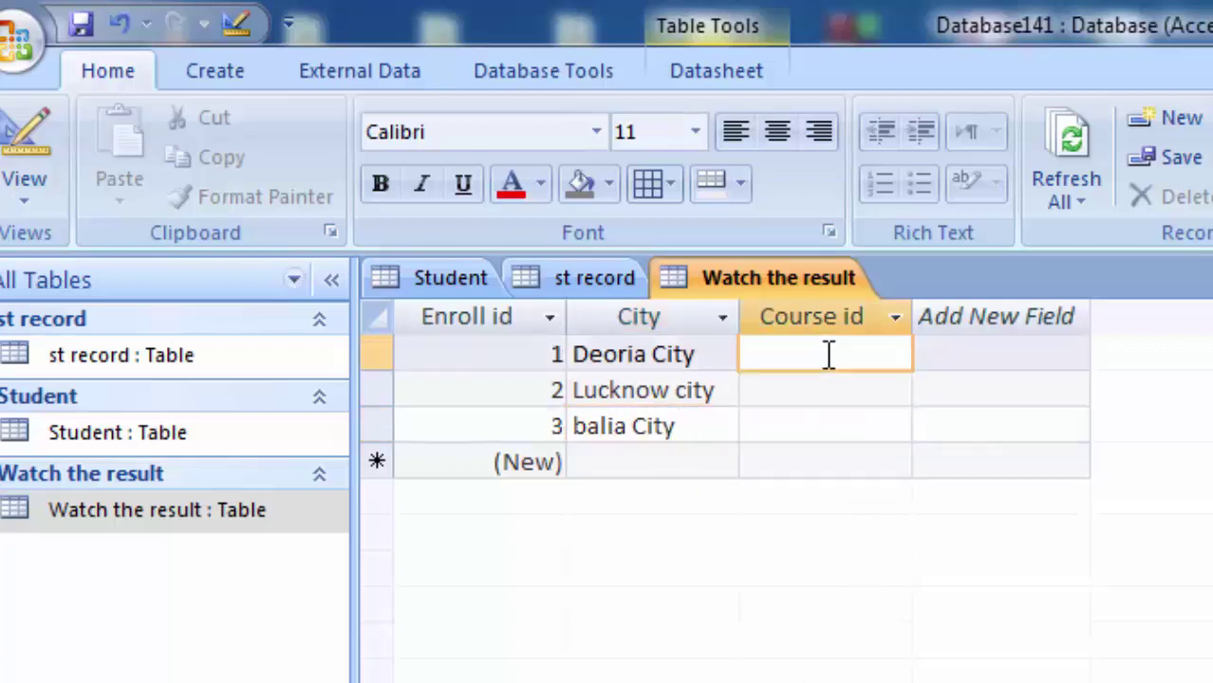
{"action": "type", "text": "101"}
{"action": "key", "text": "Return"}
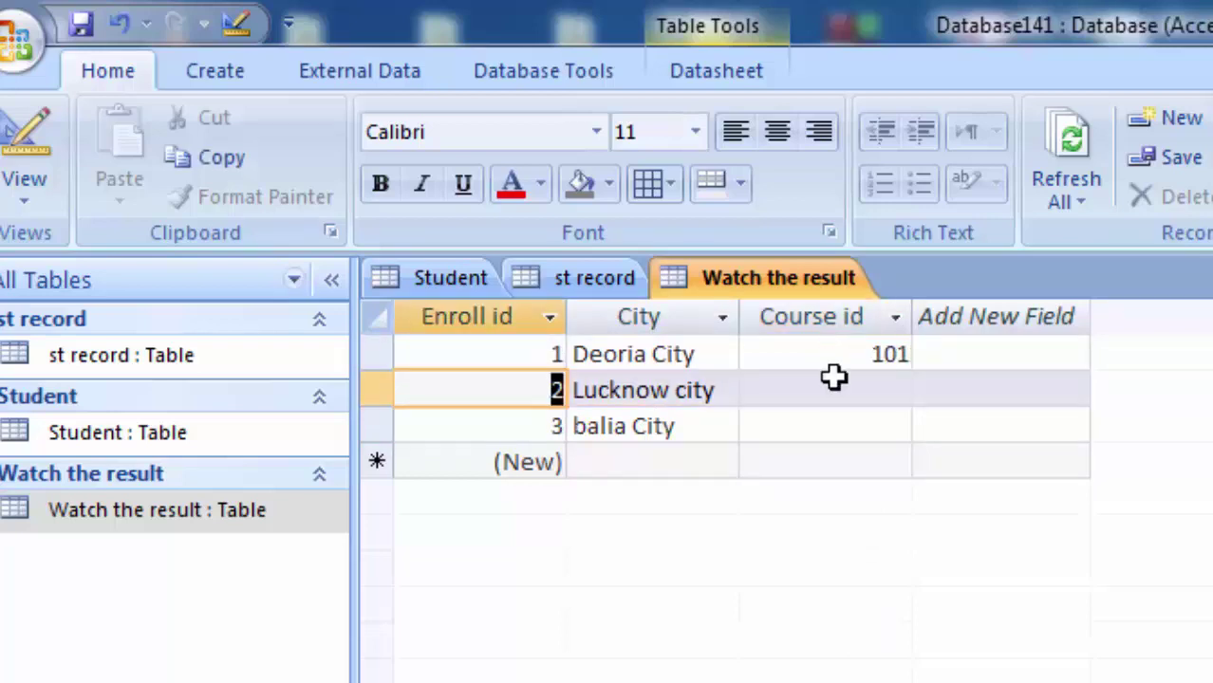
{"action": "left_click", "coordinate": [840, 382]}
{"action": "type", "text": "1"}
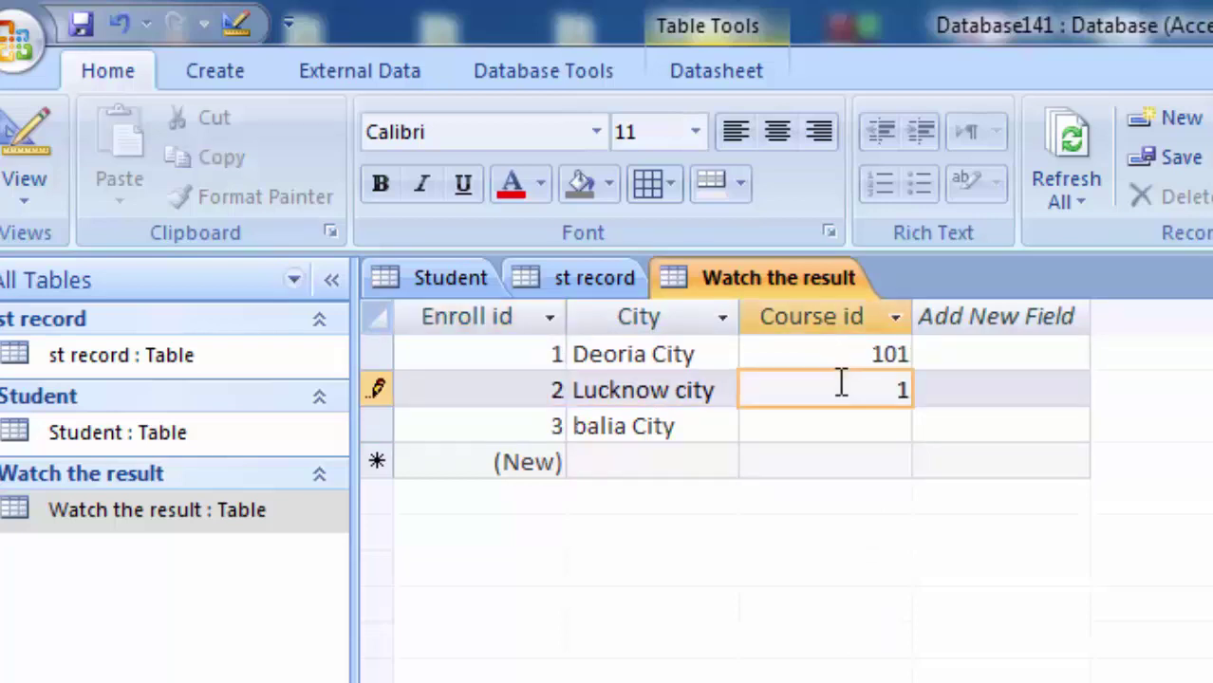
{"action": "type", "text": "02"}
{"action": "left_click", "coordinate": [847, 429]}
{"action": "type", "text": "1"}
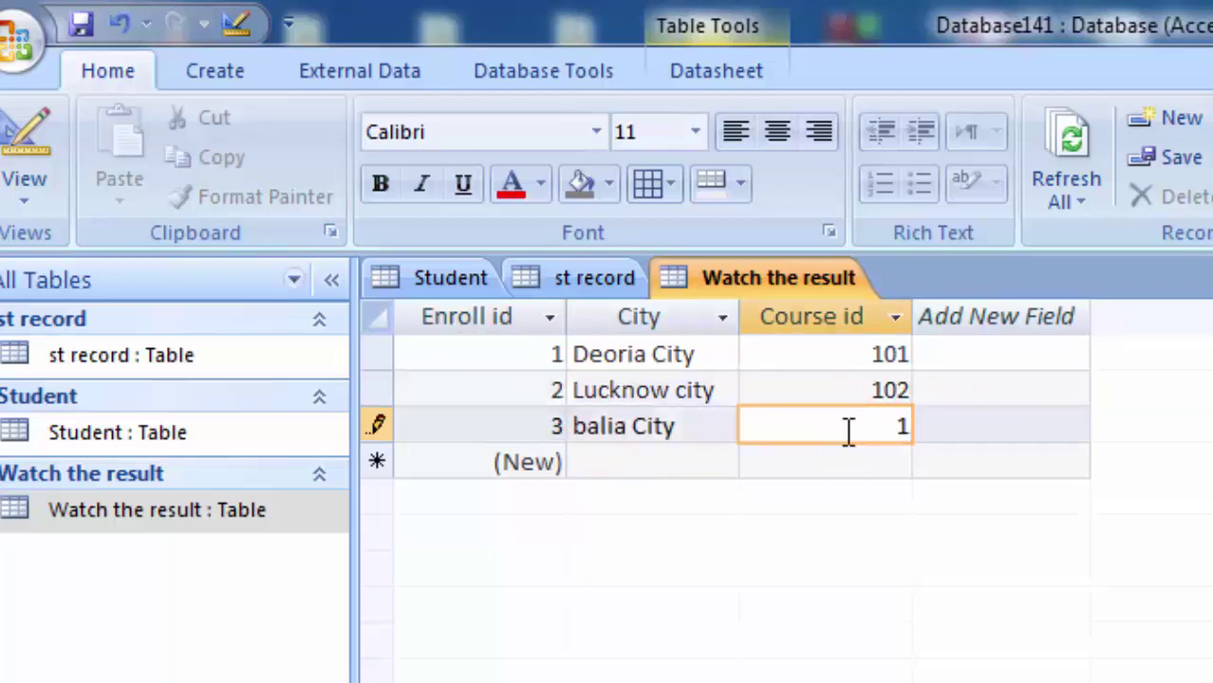
{"action": "type", "text": "03"}
Capitalise the third city to 'Balia City'
{"action": "left_click", "coordinate": [585, 426]}
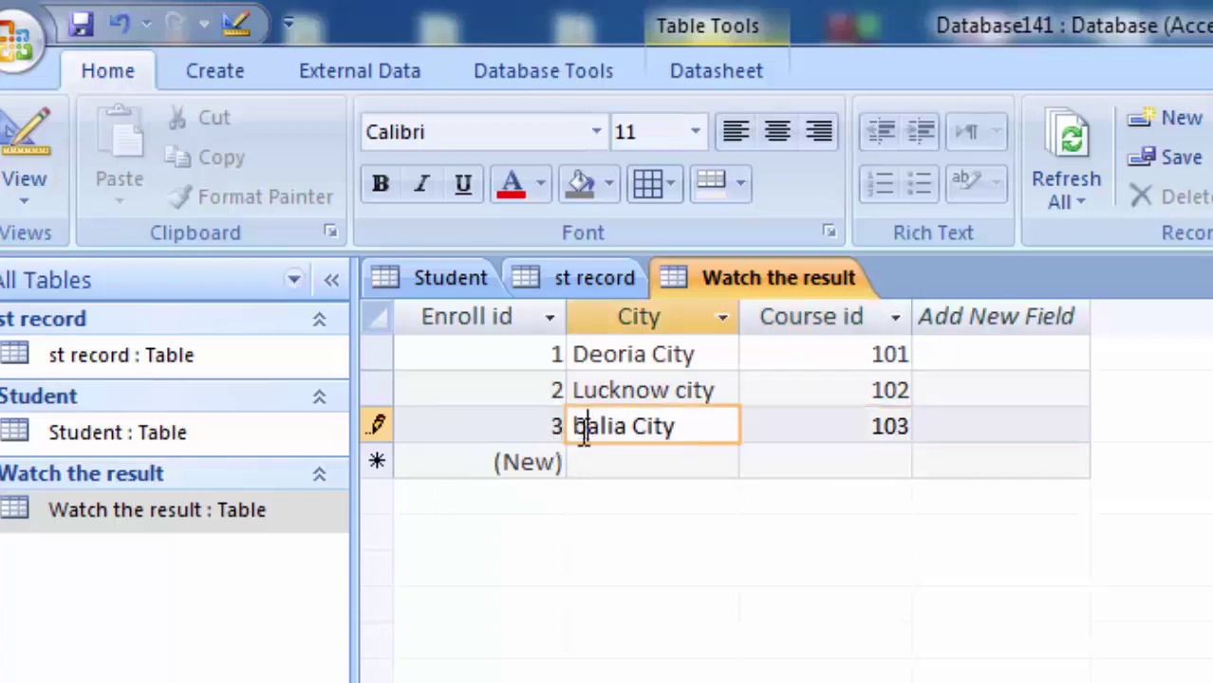
{"action": "key", "text": "BackSpace"}
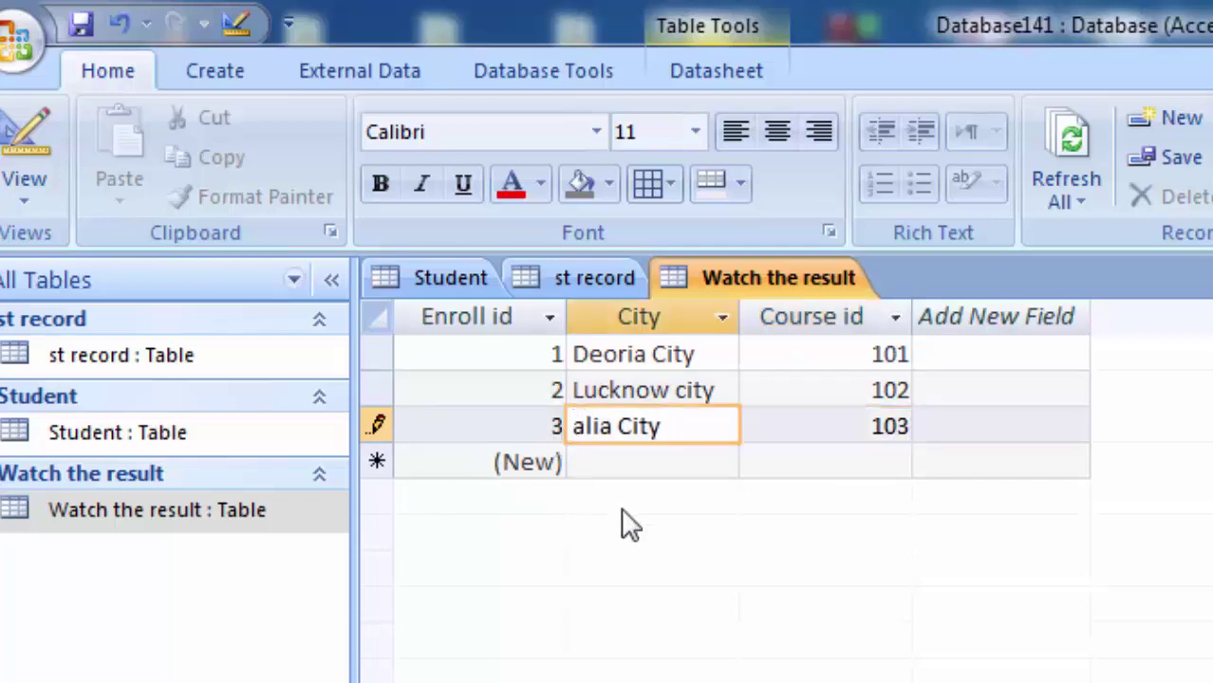
{"action": "type", "text": "B"}
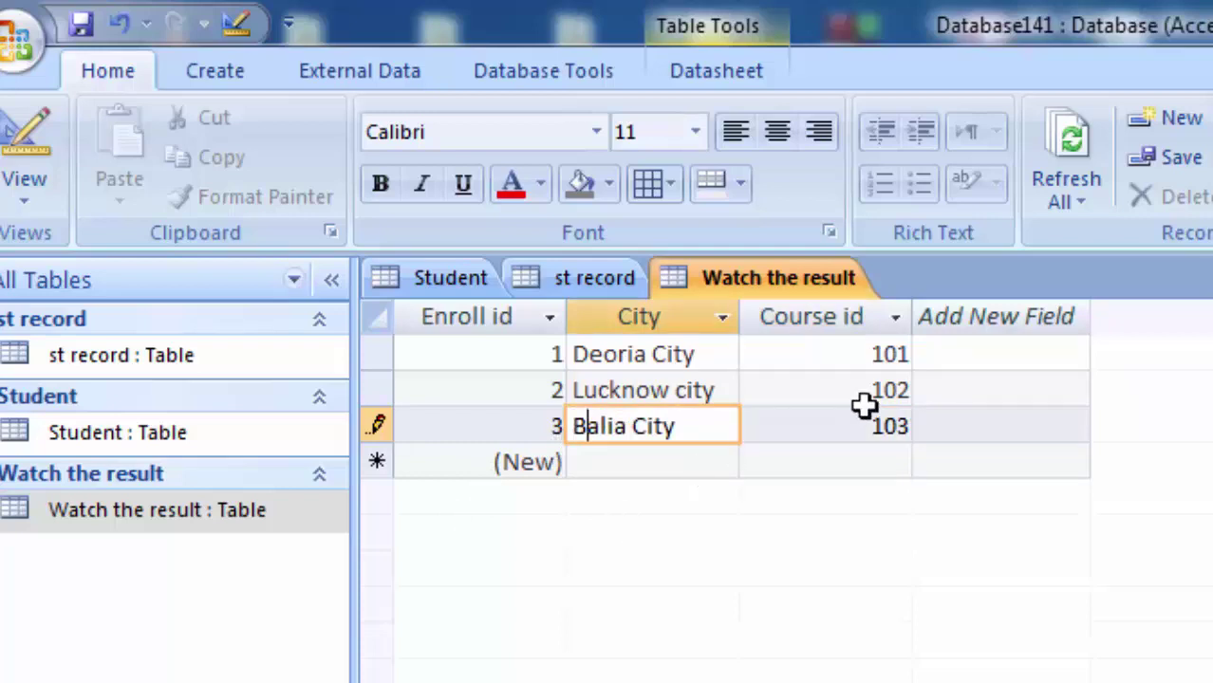
{"action": "left_click", "coordinate": [853, 429]}
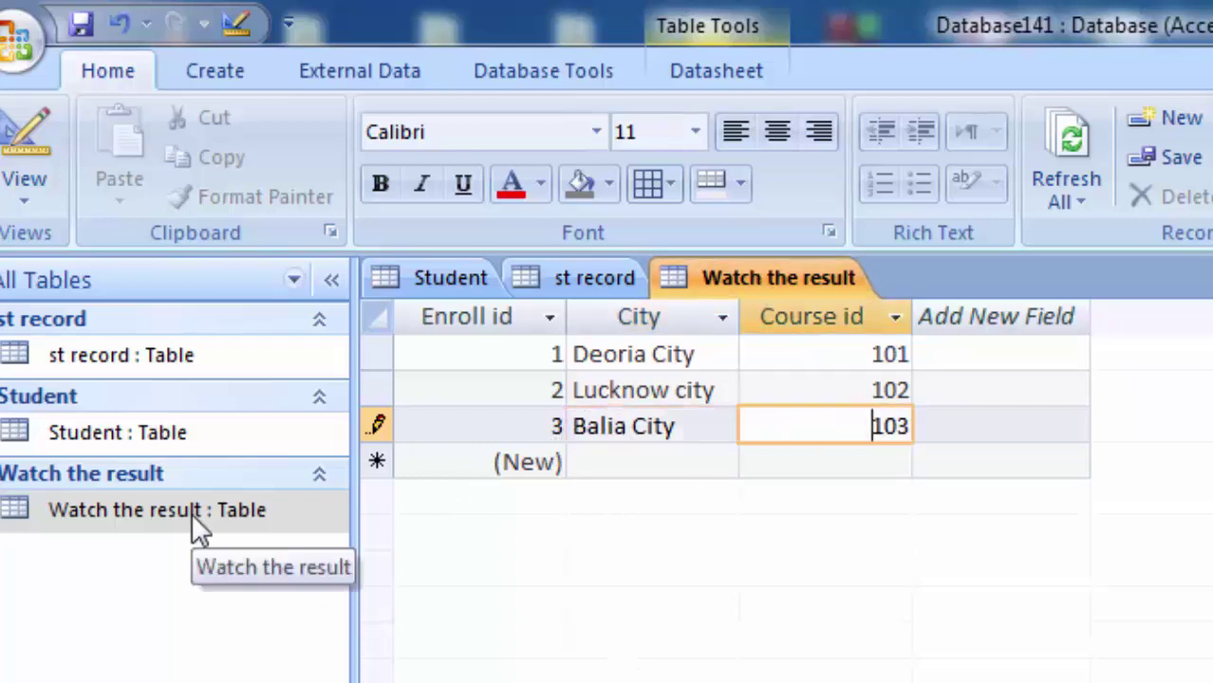
Close Watch the result, st record and Student, saving st record's layout changes
{"action": "double_click", "coordinate": [243, 435]}
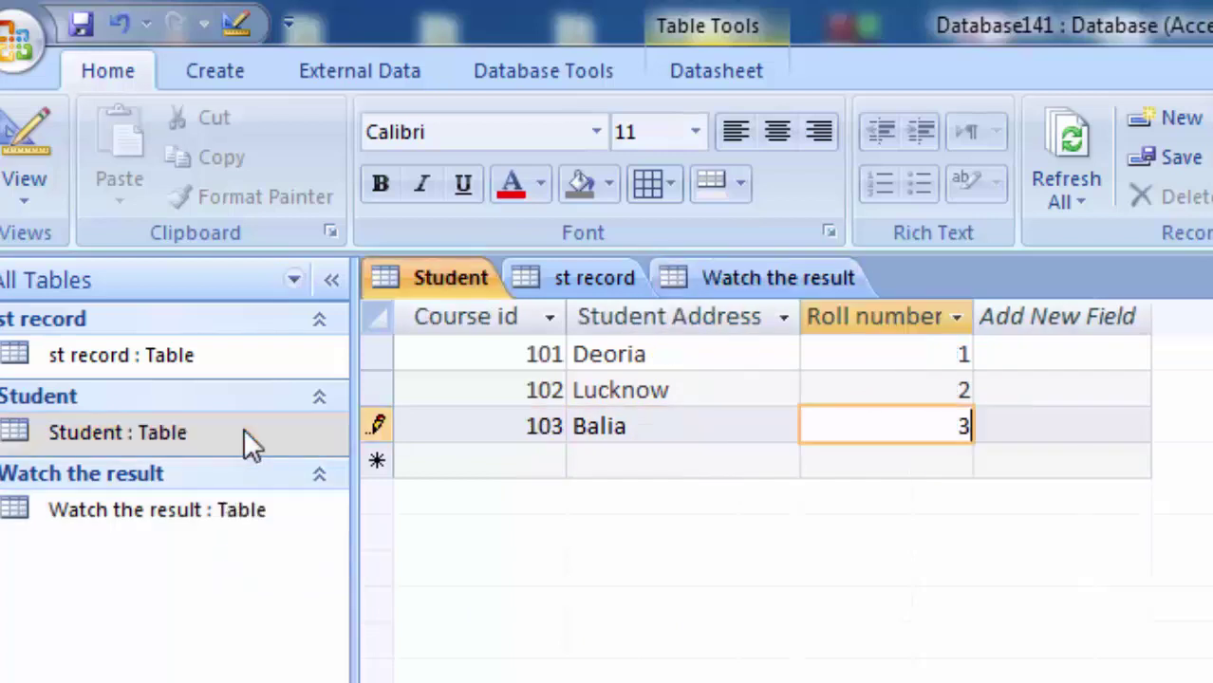
{"action": "double_click", "coordinate": [249, 359]}
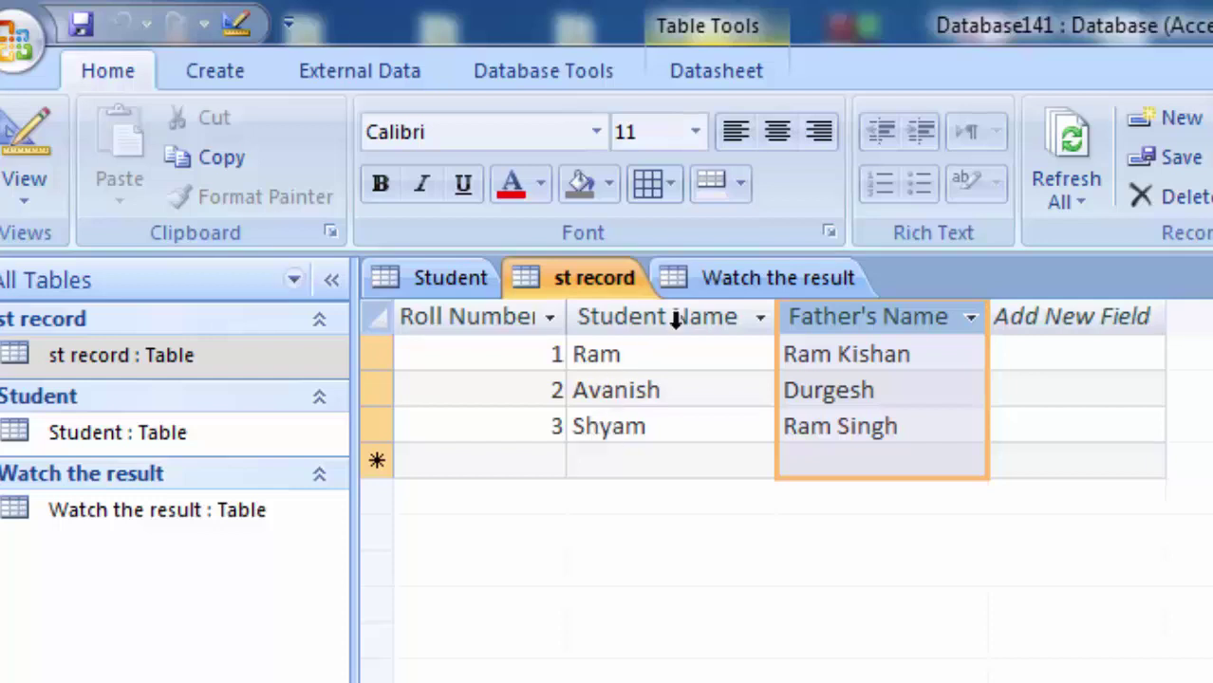
{"action": "right_click", "coordinate": [703, 270]}
{"action": "left_click", "coordinate": [764, 330]}
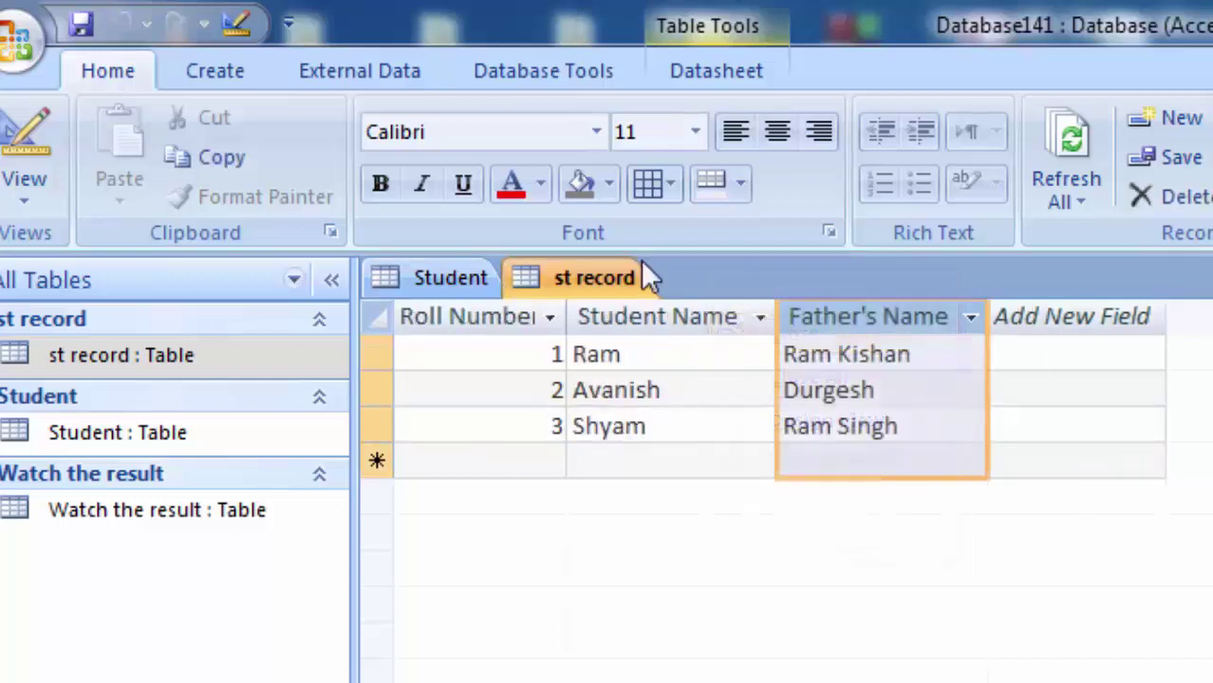
{"action": "right_click", "coordinate": [585, 273]}
{"action": "left_click", "coordinate": [626, 329]}
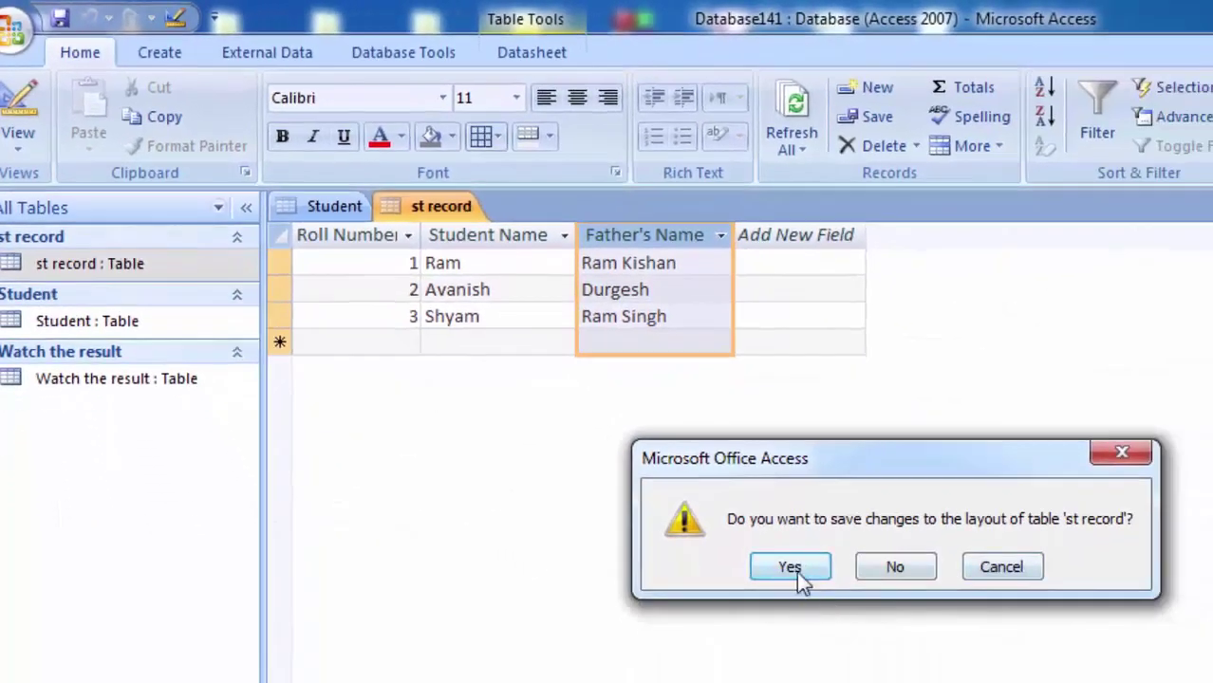
{"action": "left_click", "coordinate": [790, 567]}
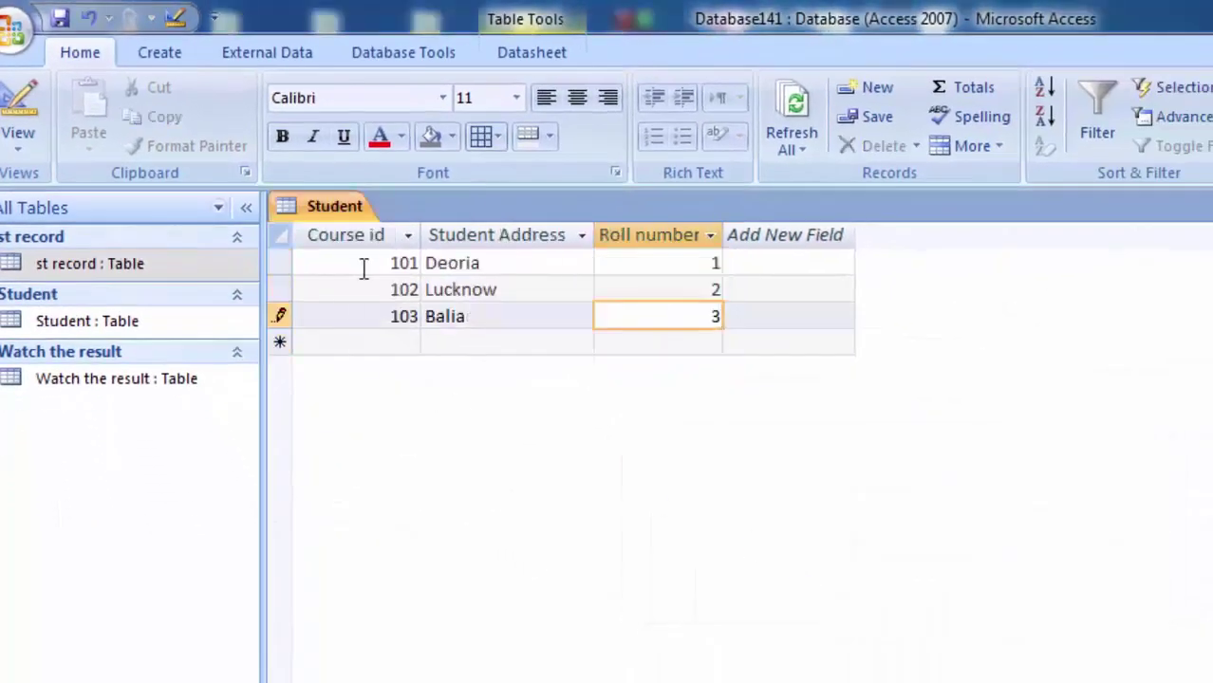
{"action": "right_click", "coordinate": [345, 211]}
{"action": "left_click", "coordinate": [392, 262]}
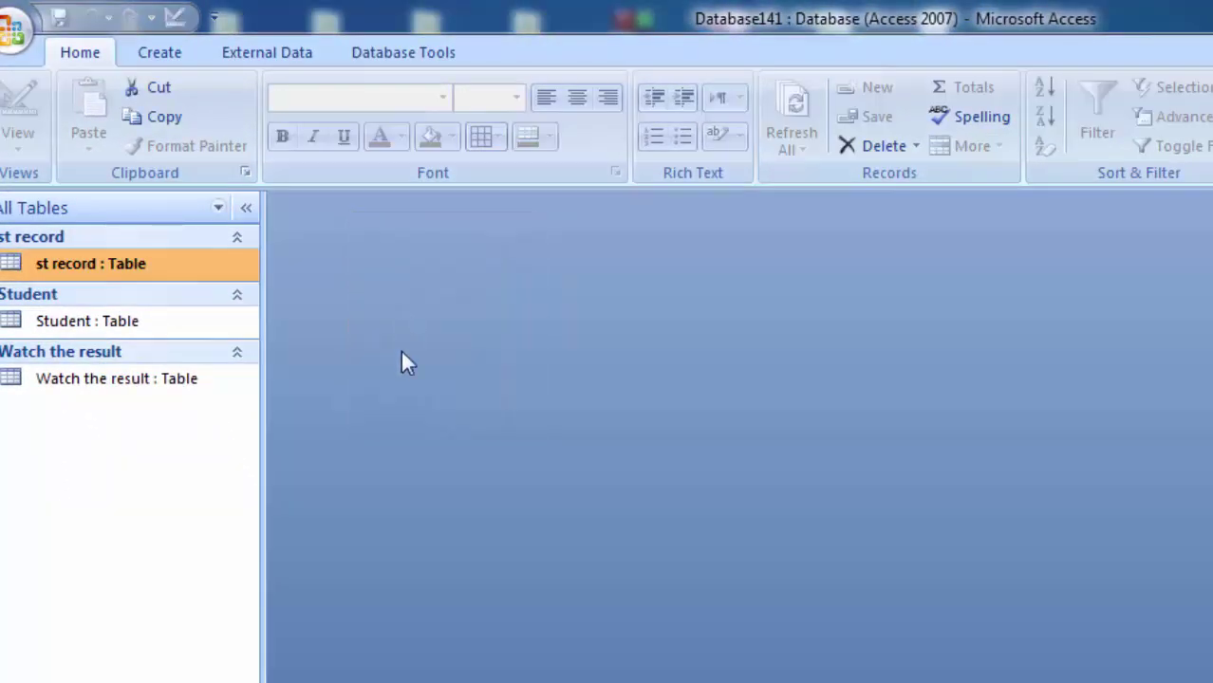
{"action": "left_click", "coordinate": [376, 53]}
Add st record, Student and Watch the result to the Relationships window via Show Table
{"action": "left_click", "coordinate": [363, 110]}
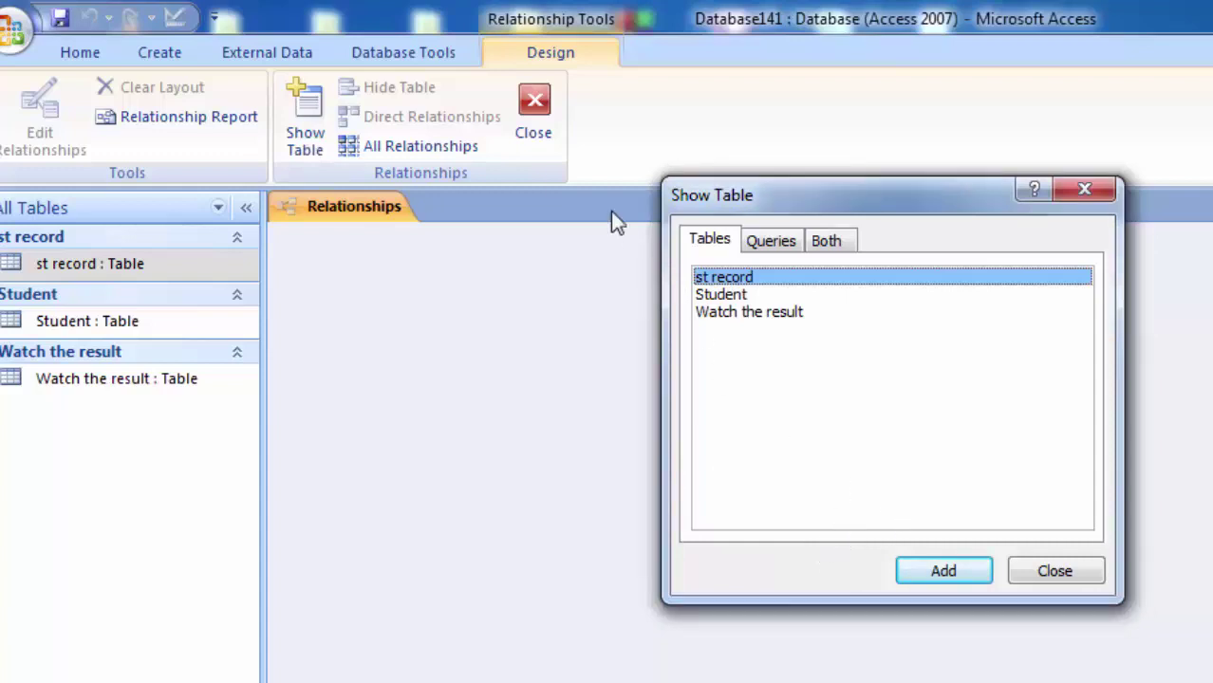
{"action": "left_click", "coordinate": [534, 108]}
{"action": "left_click", "coordinate": [917, 575]}
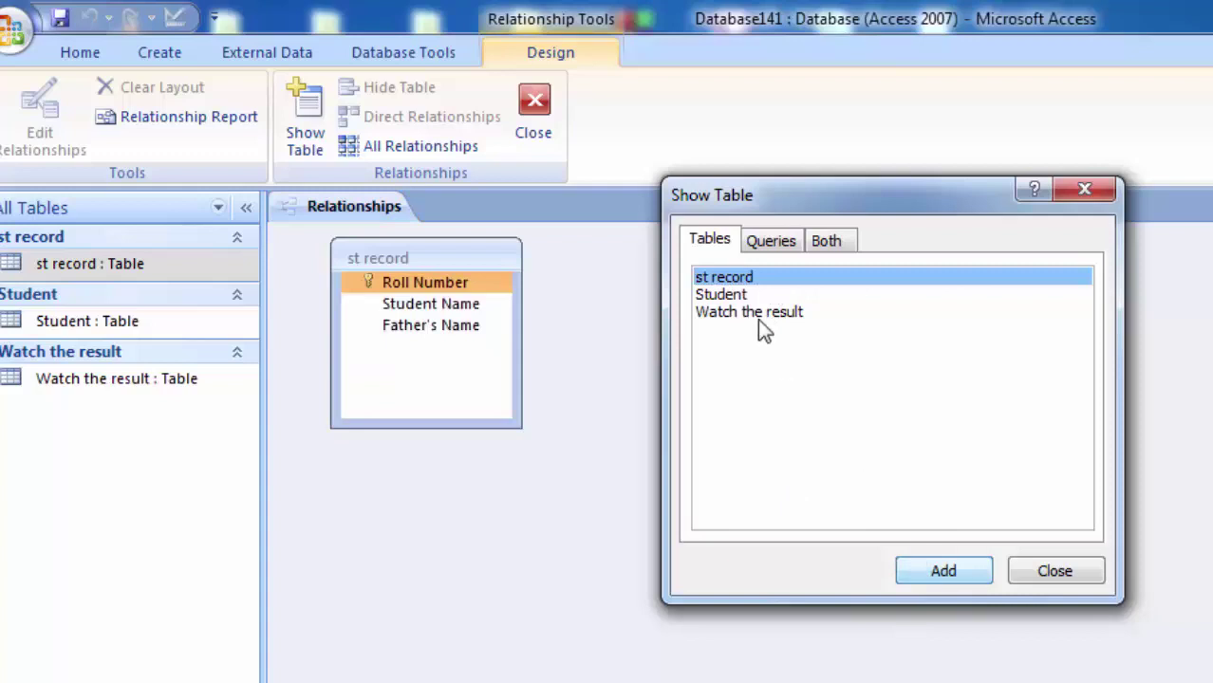
{"action": "left_click", "coordinate": [726, 294]}
{"action": "left_click", "coordinate": [940, 570]}
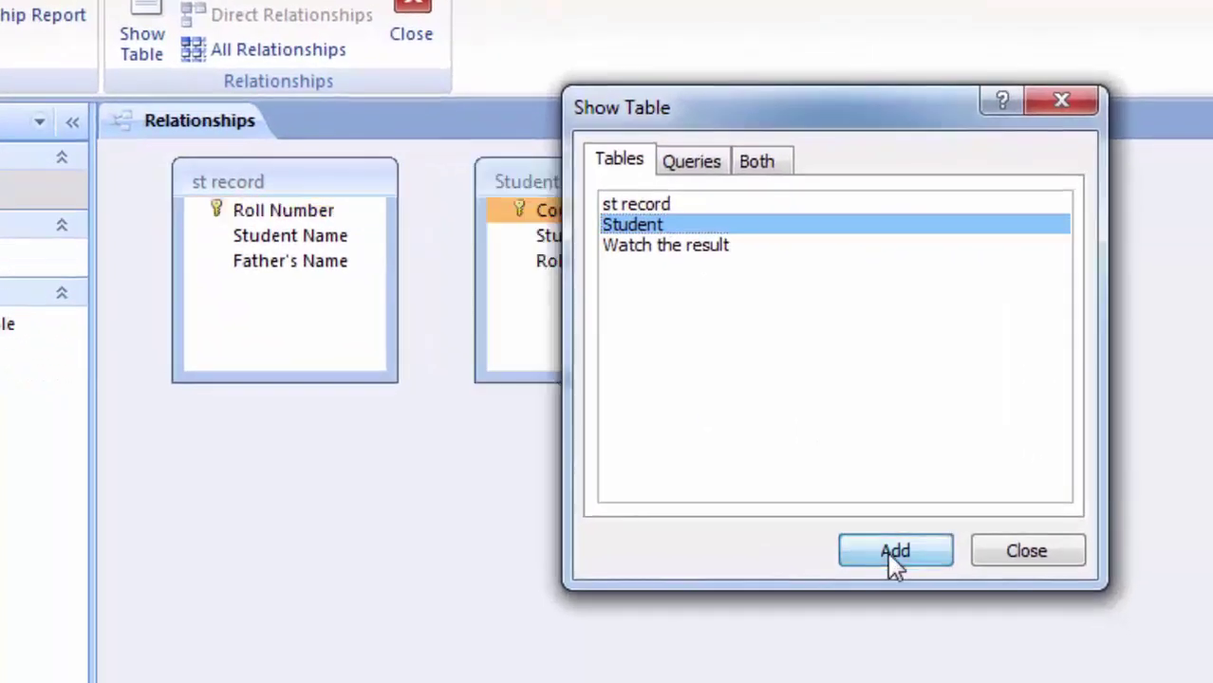
{"action": "left_click", "coordinate": [719, 251]}
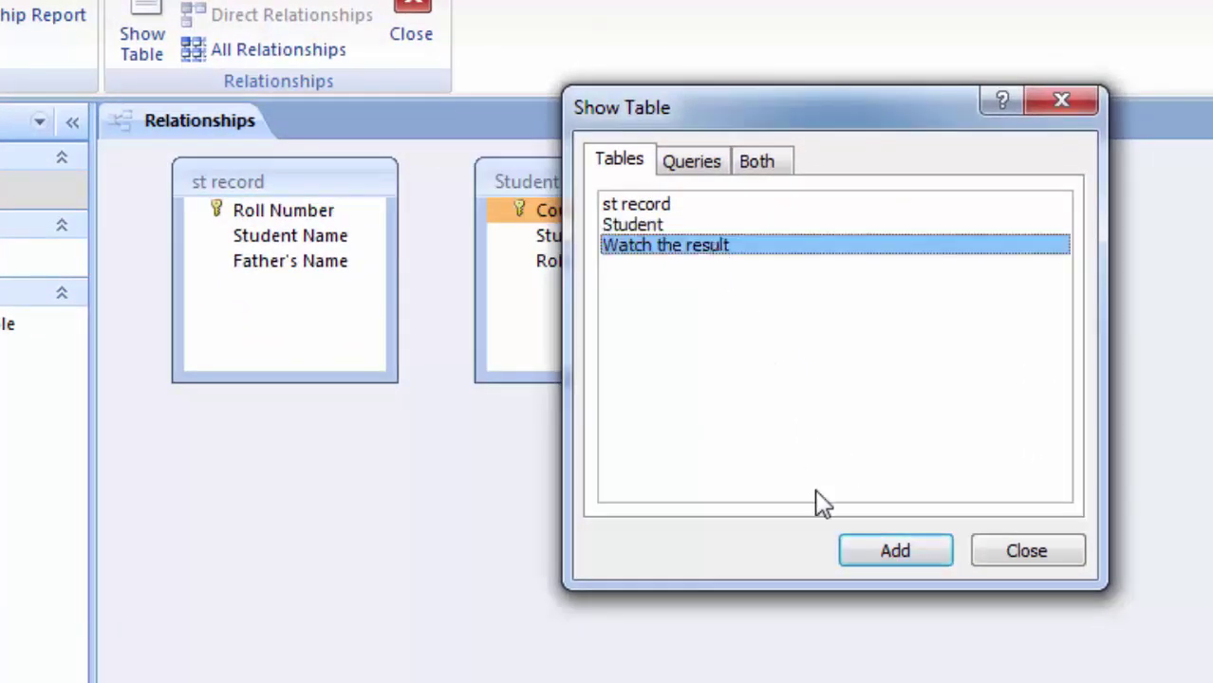
{"action": "left_click", "coordinate": [880, 551]}
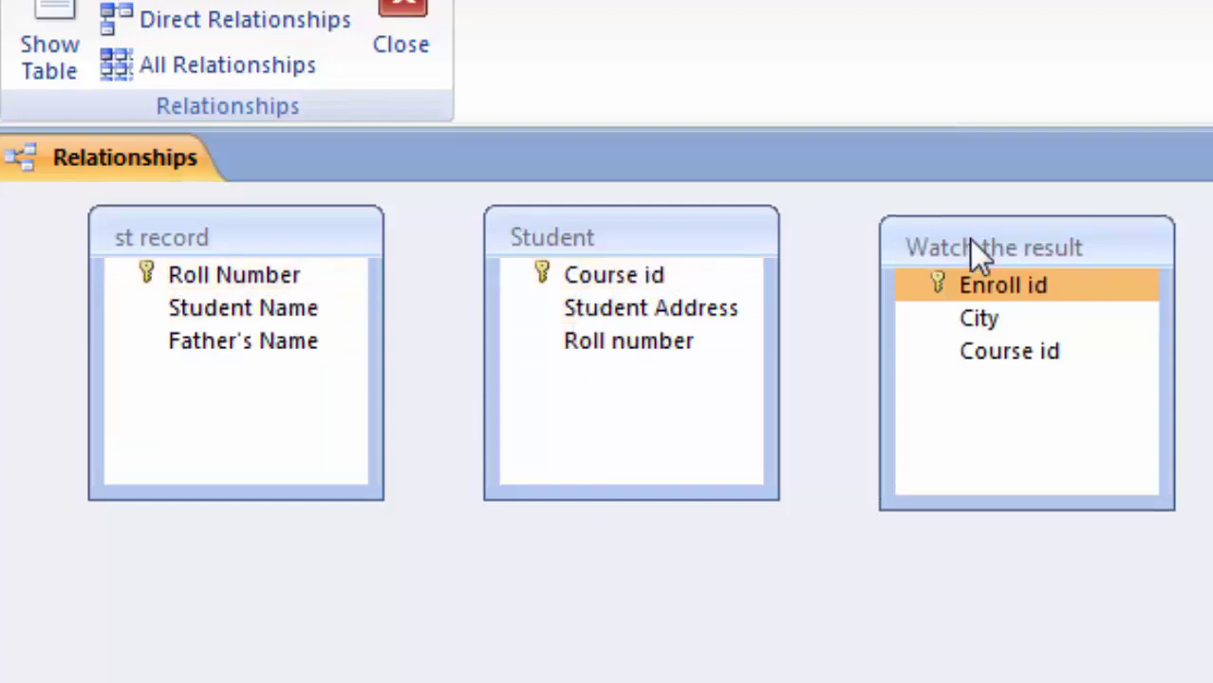
Relate st record's Roll Number one-to-many to Student's Roll number, enforcing referential integrity
{"action": "left_click_drag", "start_coordinate": [969, 240], "coordinate": [479, 650]}
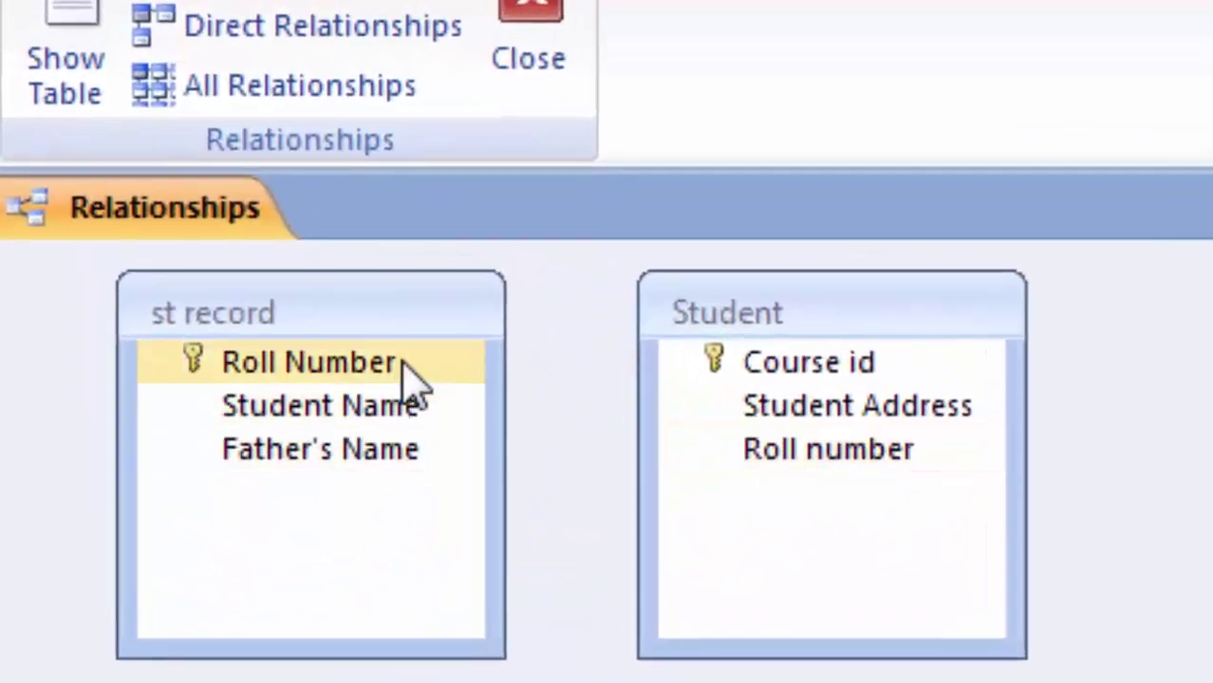
{"action": "left_click_drag", "start_coordinate": [403, 361], "coordinate": [913, 518]}
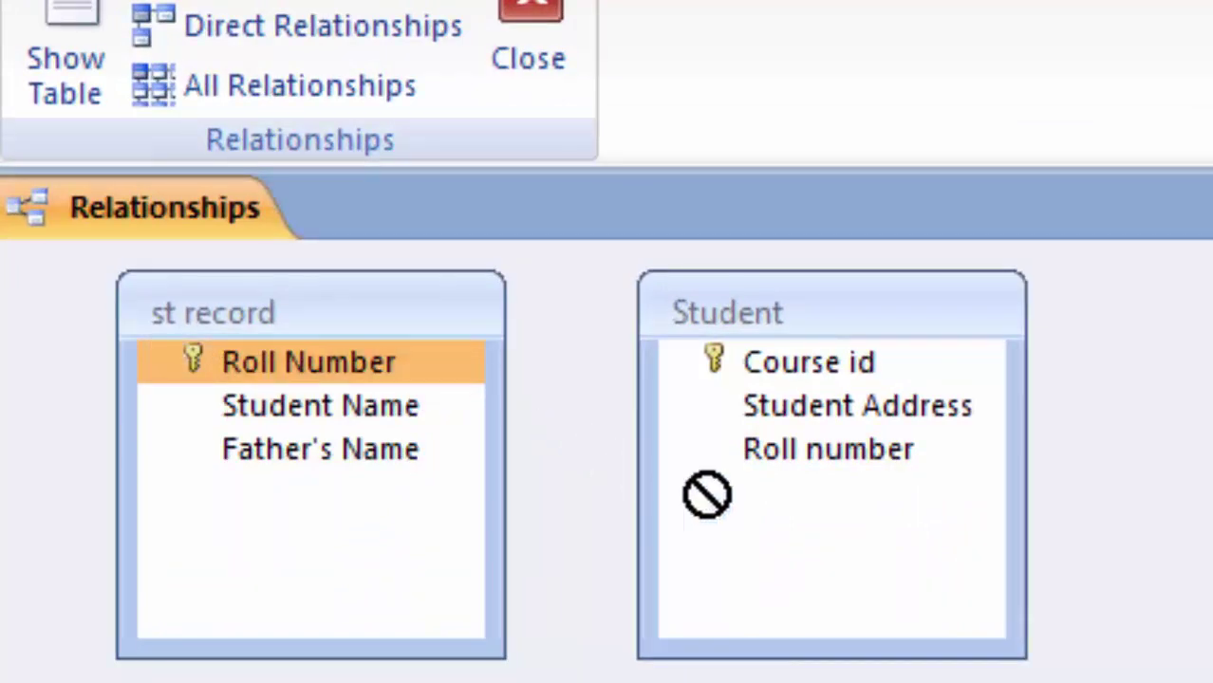
{"action": "left_click_drag", "start_coordinate": [913, 517], "coordinate": [975, 465]}
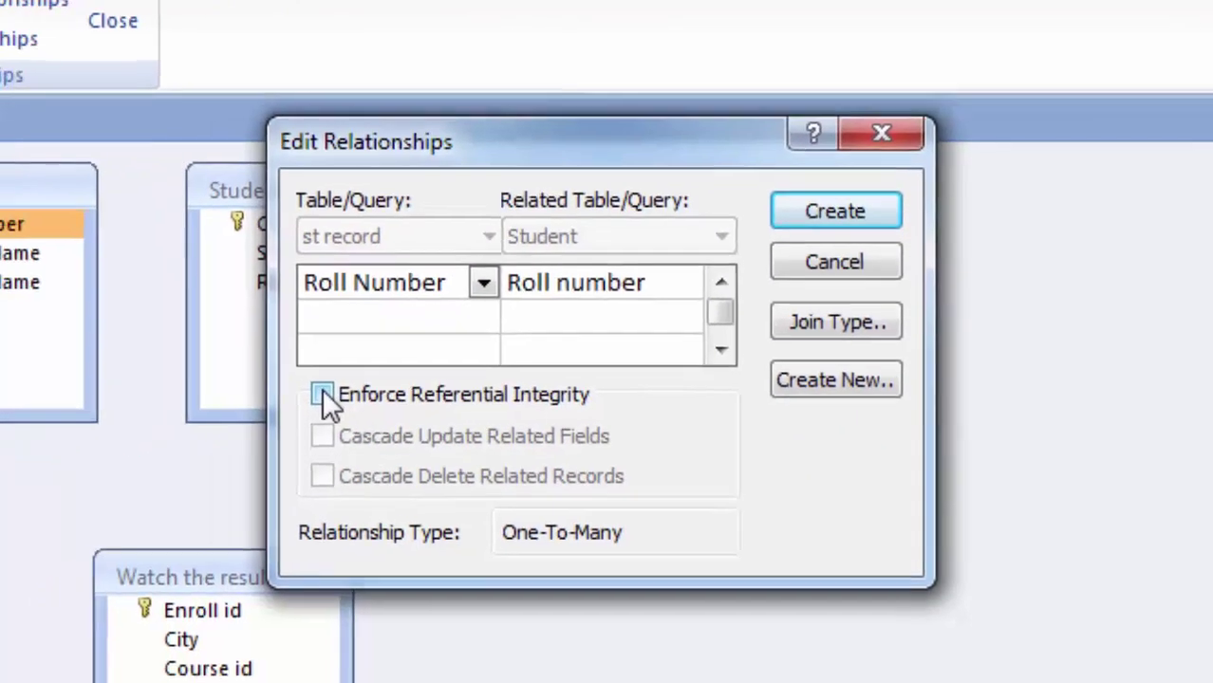
{"action": "left_click", "coordinate": [278, 423]}
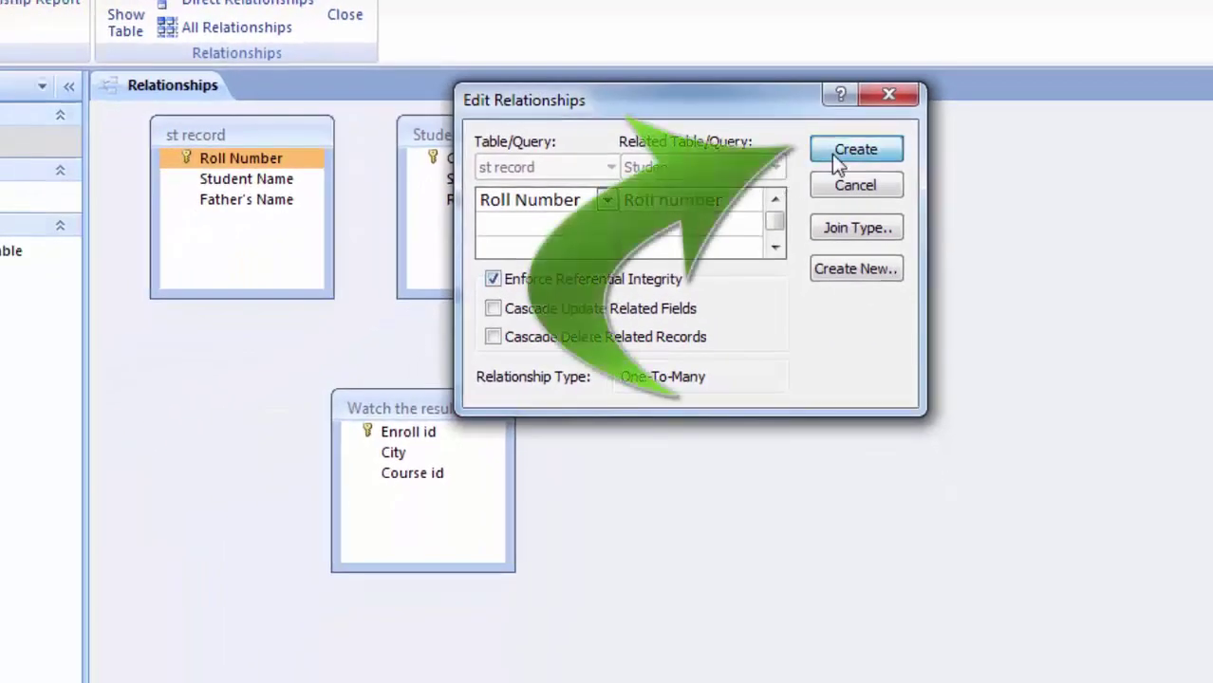
{"action": "left_click", "coordinate": [836, 154]}
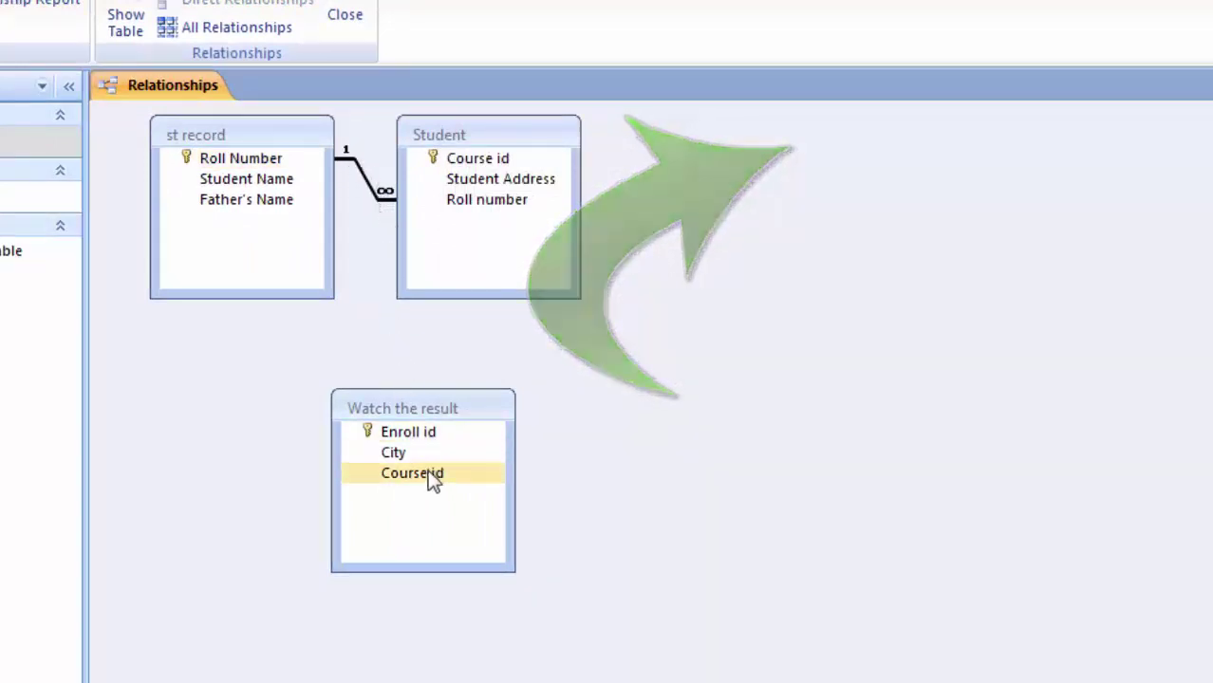
{"action": "left_click_drag", "start_coordinate": [431, 470], "coordinate": [477, 264]}
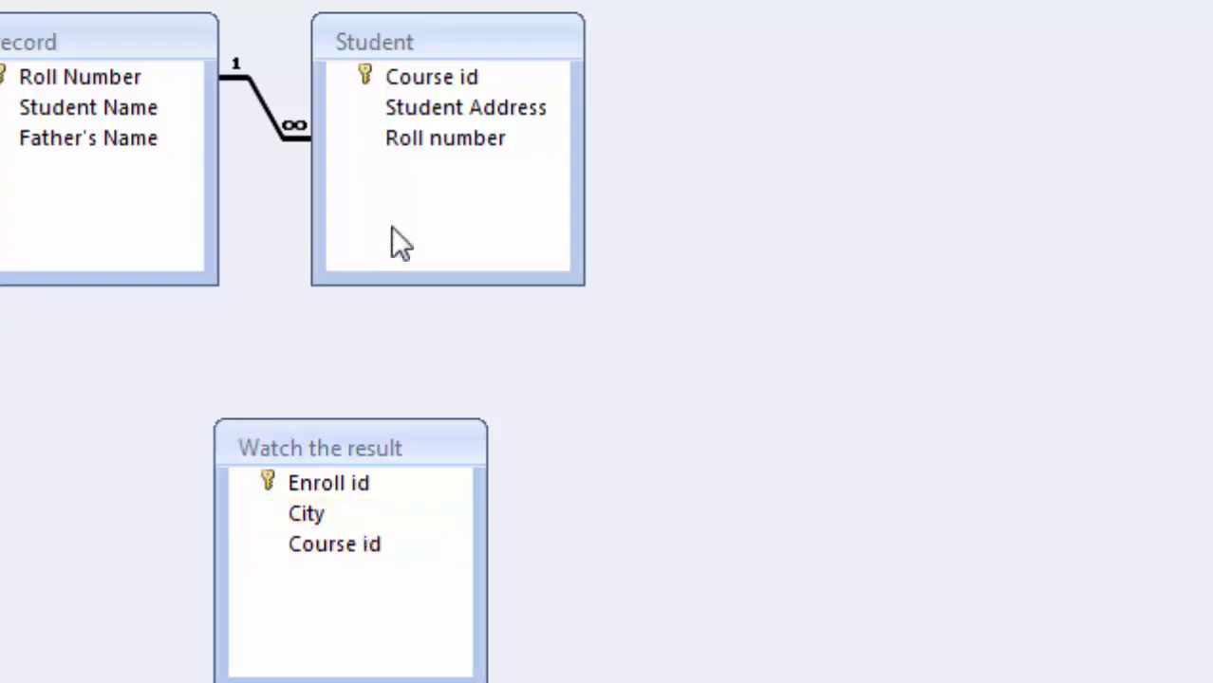
{"action": "mouse_move", "coordinate": [409, 68]}
{"action": "left_mouse_down"}
{"action": "mouse_move", "coordinate": [414, 563]}
{"action": "mouse_move", "coordinate": [401, 568]}
{"action": "left_mouse_up"}
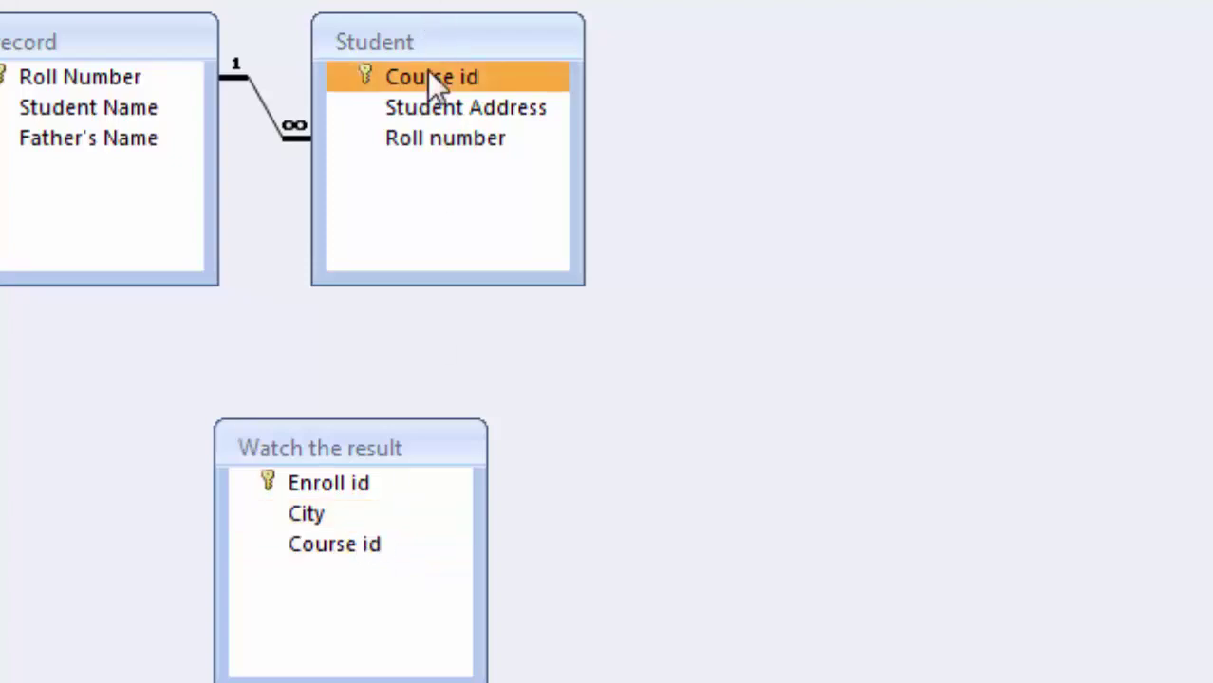
Link Student's Course id to Watch the result's Course id with integrity, placing Watch the result right of Student
{"action": "left_click_drag", "start_coordinate": [427, 71], "coordinate": [432, 550]}
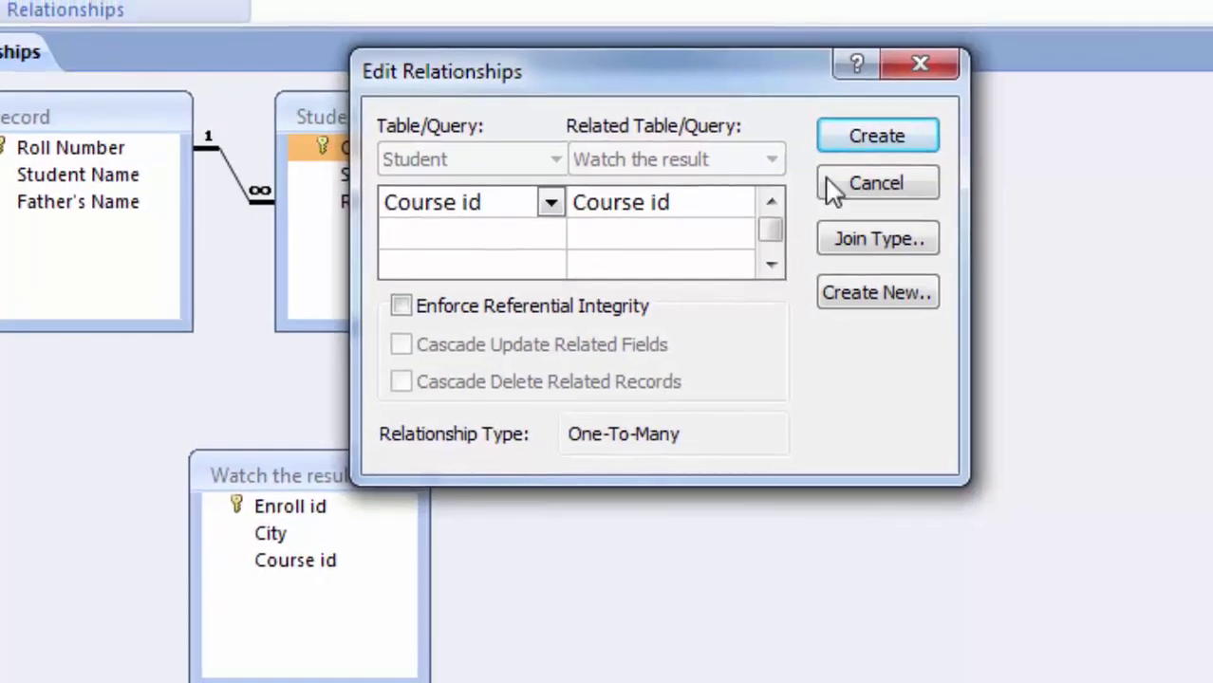
{"action": "left_click", "coordinate": [403, 313]}
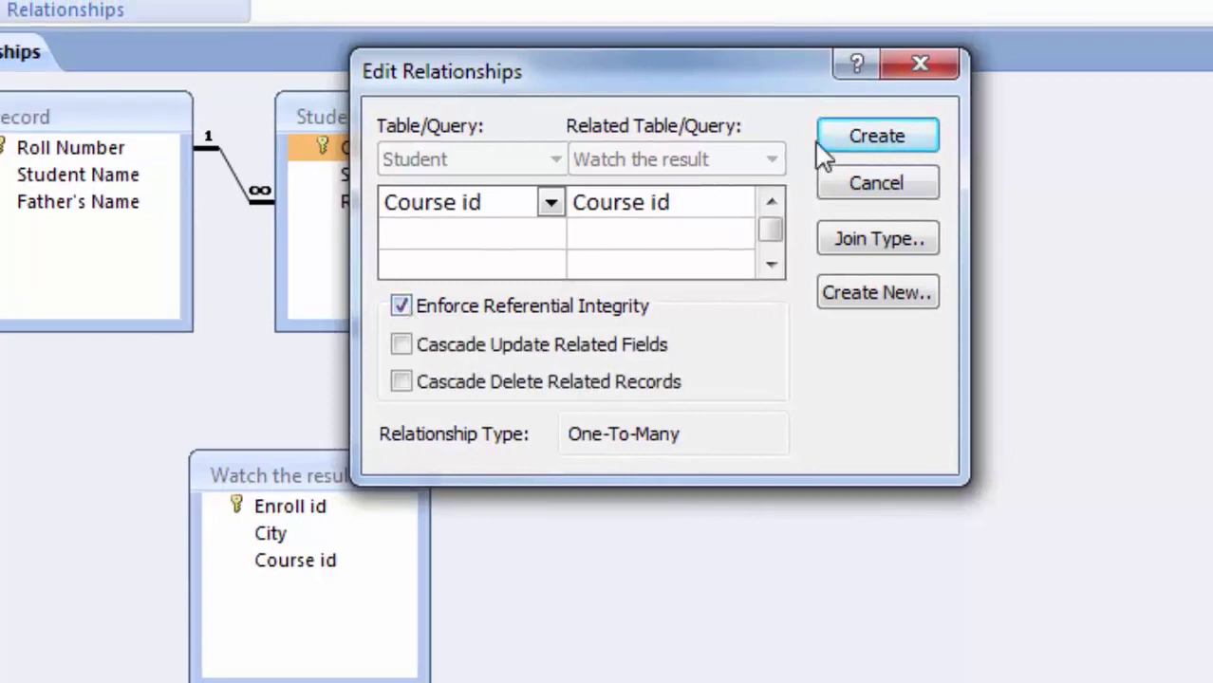
{"action": "left_click", "coordinate": [845, 144]}
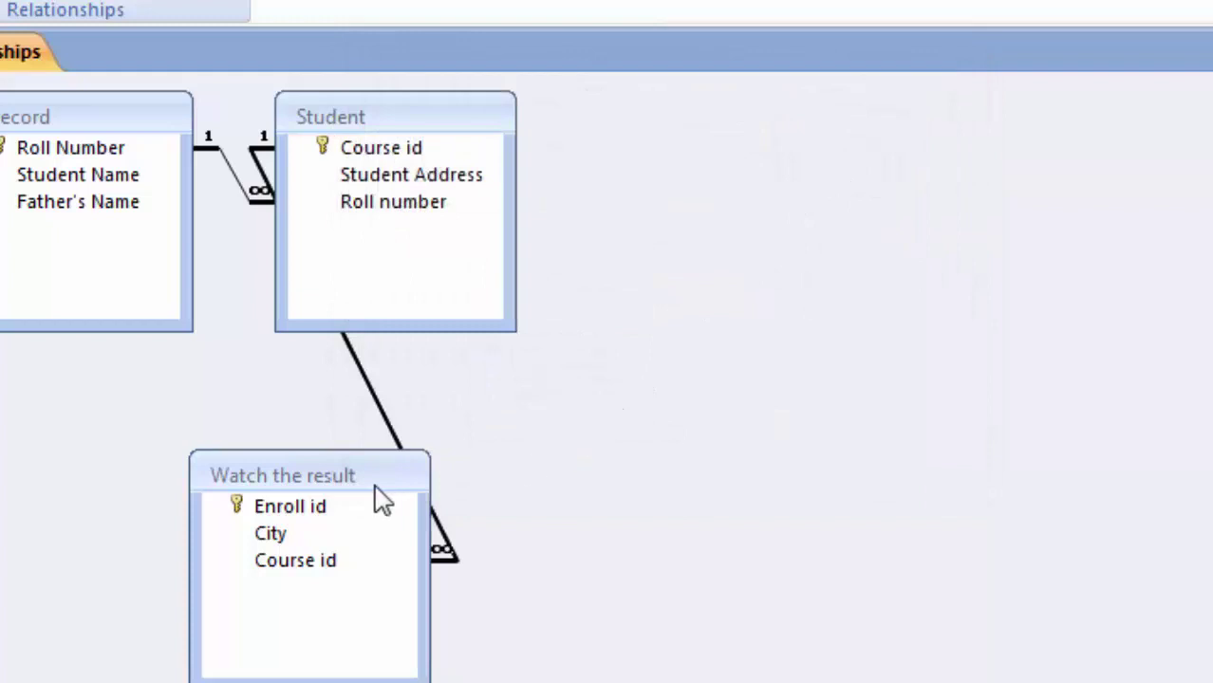
{"action": "mouse_move", "coordinate": [368, 475]}
{"action": "left_mouse_down"}
{"action": "mouse_move", "coordinate": [264, 479]}
{"action": "mouse_move", "coordinate": [537, 181]}
{"action": "left_mouse_up"}
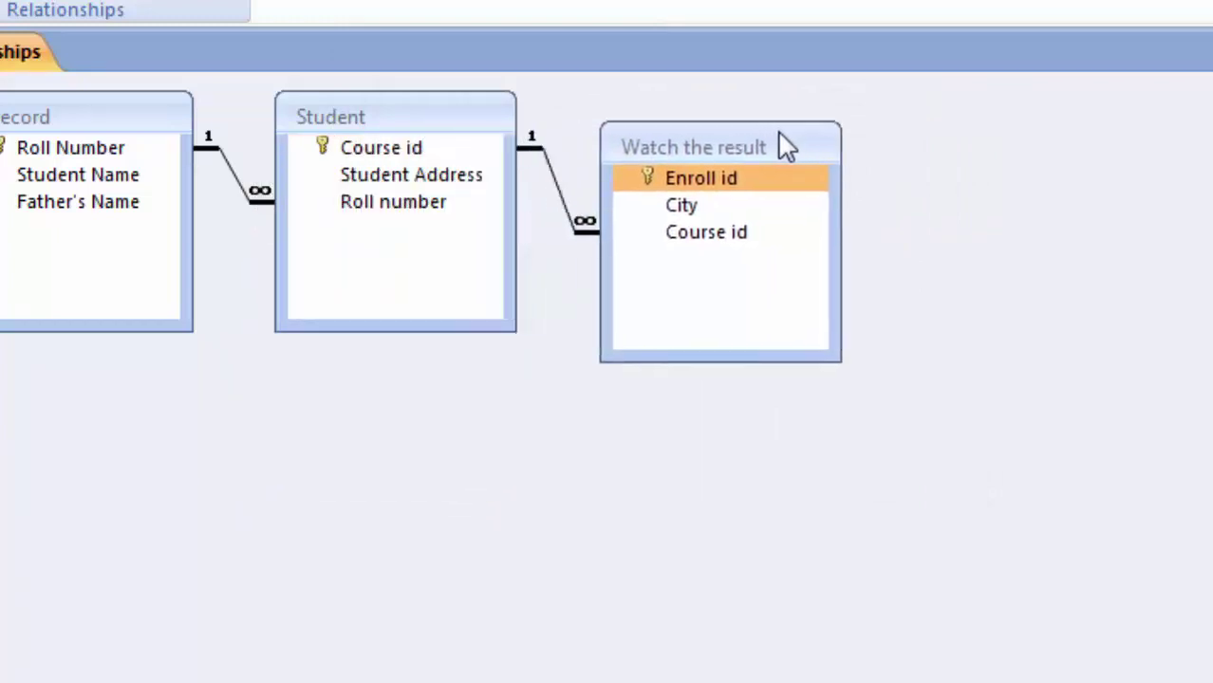
{"action": "left_click_drag", "start_coordinate": [537, 181], "coordinate": [813, 136]}
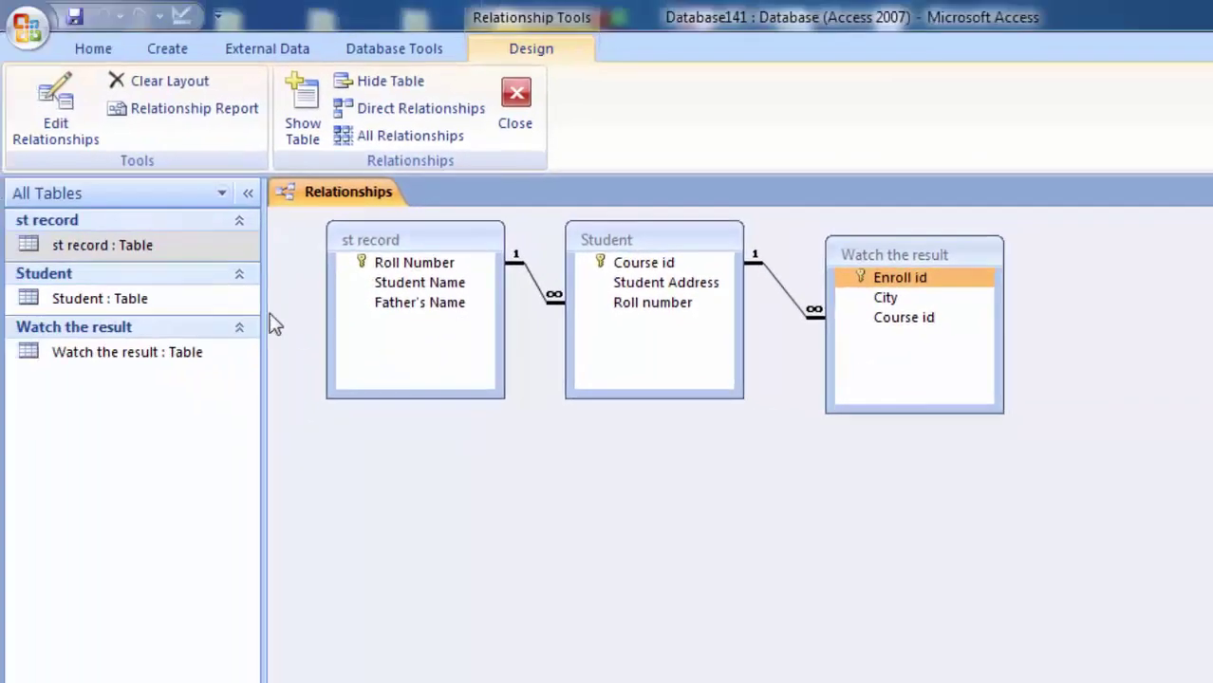
{"action": "scroll", "coordinate": [956, 99], "scroll_direction": "up", "scroll_amount": 3}
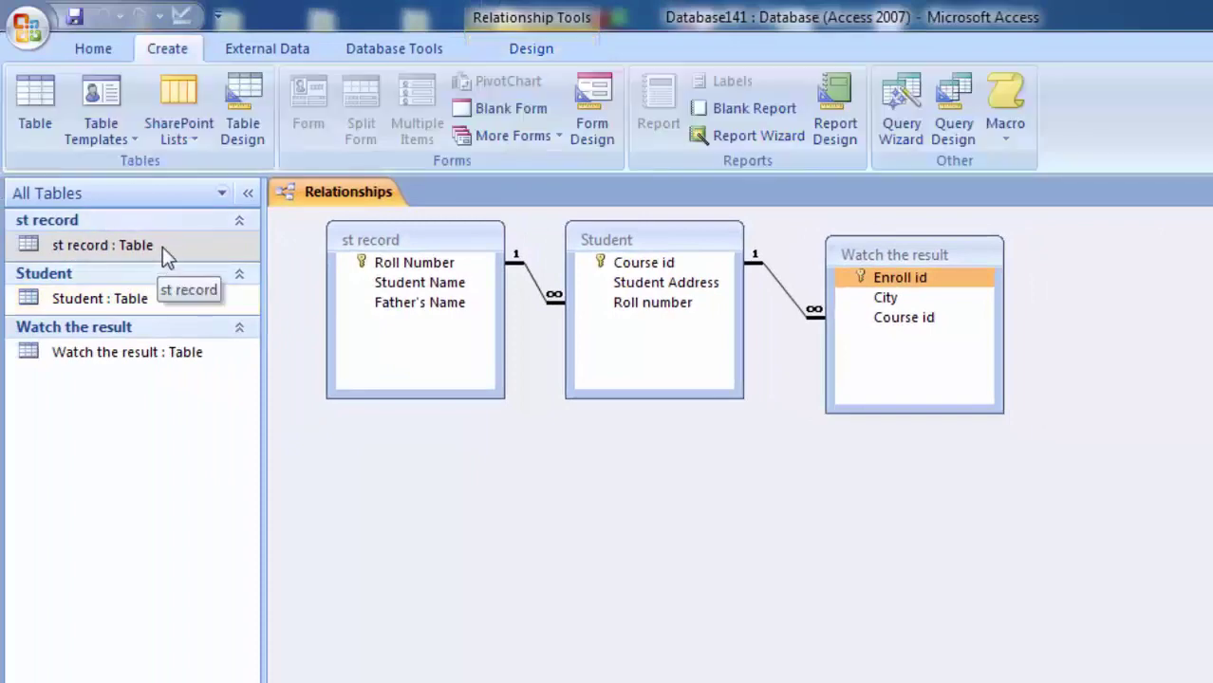
Open st record, expand each row to its linked 101 Deoria, 102 Lucknow, 103 Balia record, widening Student Address
{"action": "double_click", "coordinate": [162, 247]}
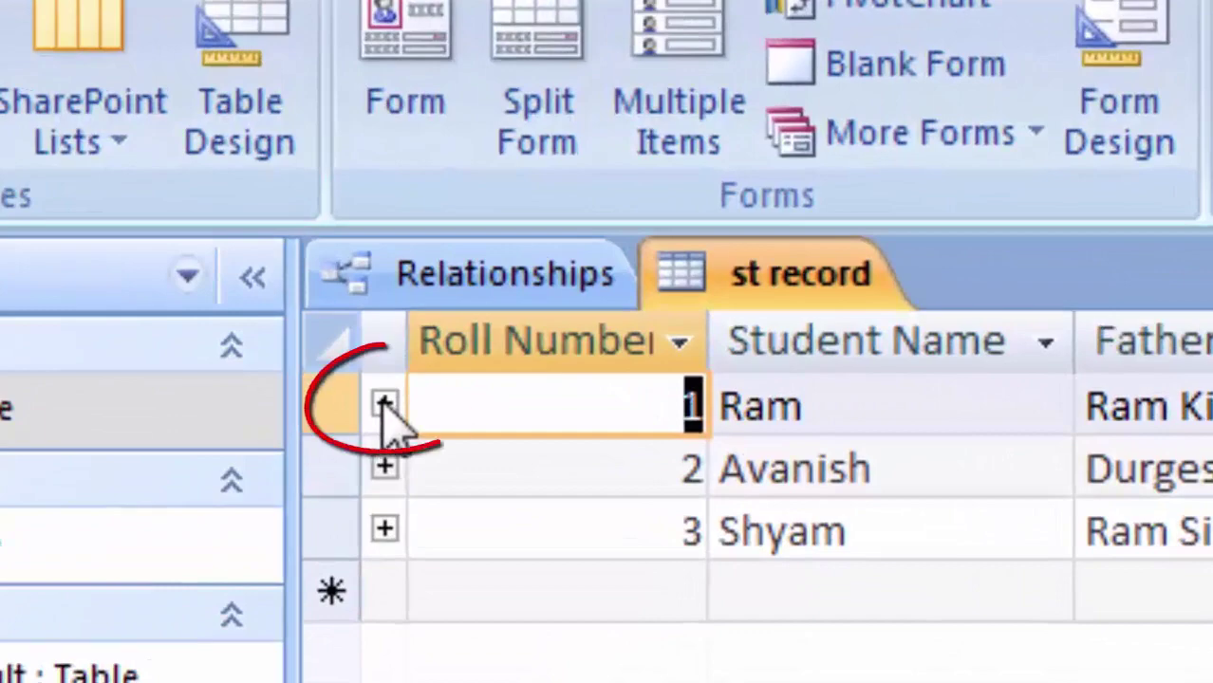
{"action": "left_click", "coordinate": [384, 405]}
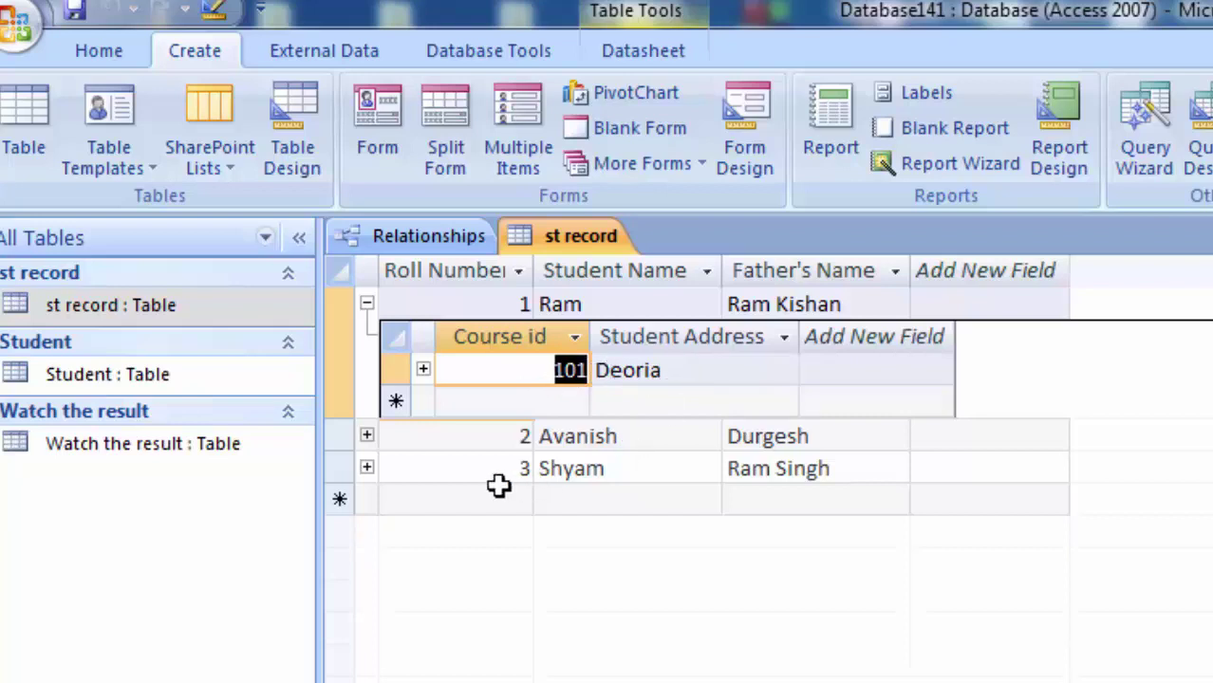
{"action": "left_click", "coordinate": [367, 437]}
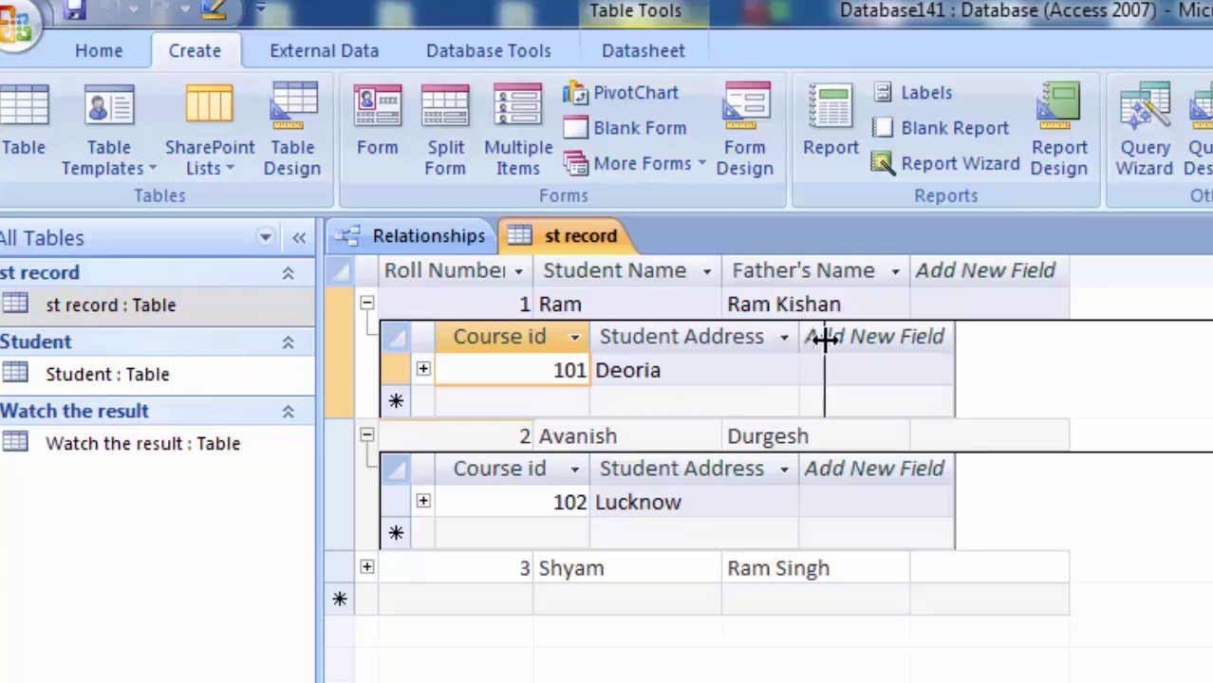
{"action": "left_click_drag", "start_coordinate": [799, 337], "coordinate": [824, 338]}
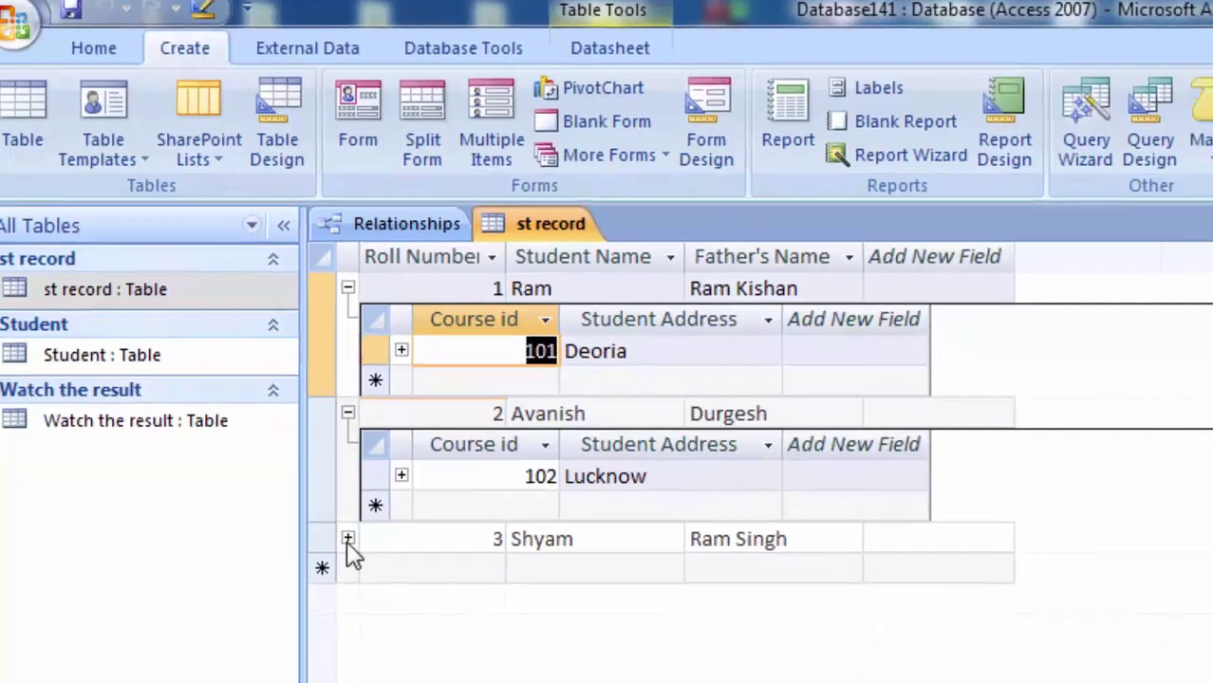
{"action": "left_click", "coordinate": [366, 568]}
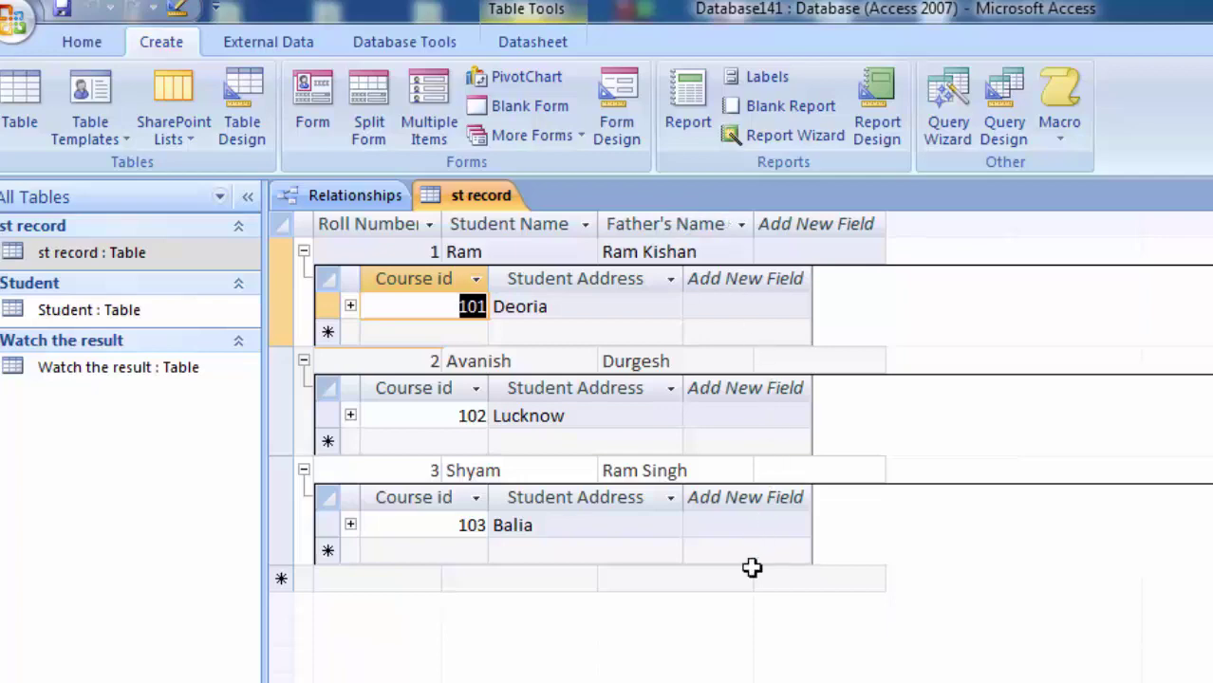
Create a quick form from st record and expand course 101's Enroll id and City details
{"action": "left_click", "coordinate": [291, 103]}
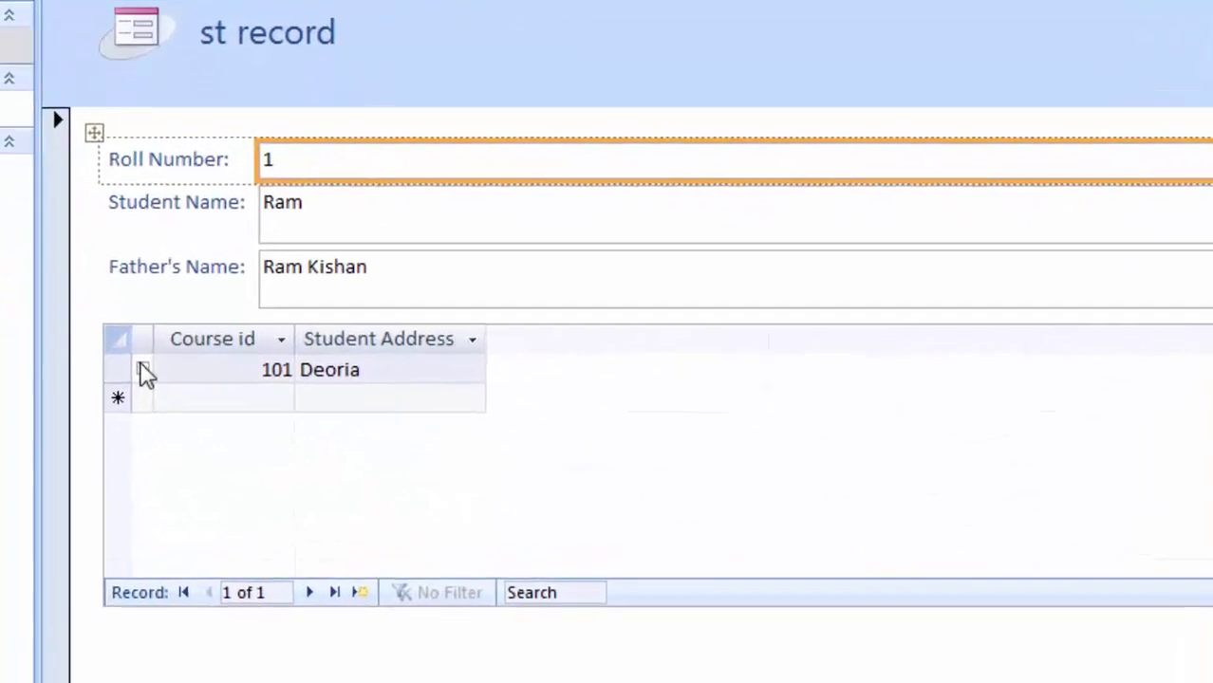
{"action": "left_click", "coordinate": [142, 370]}
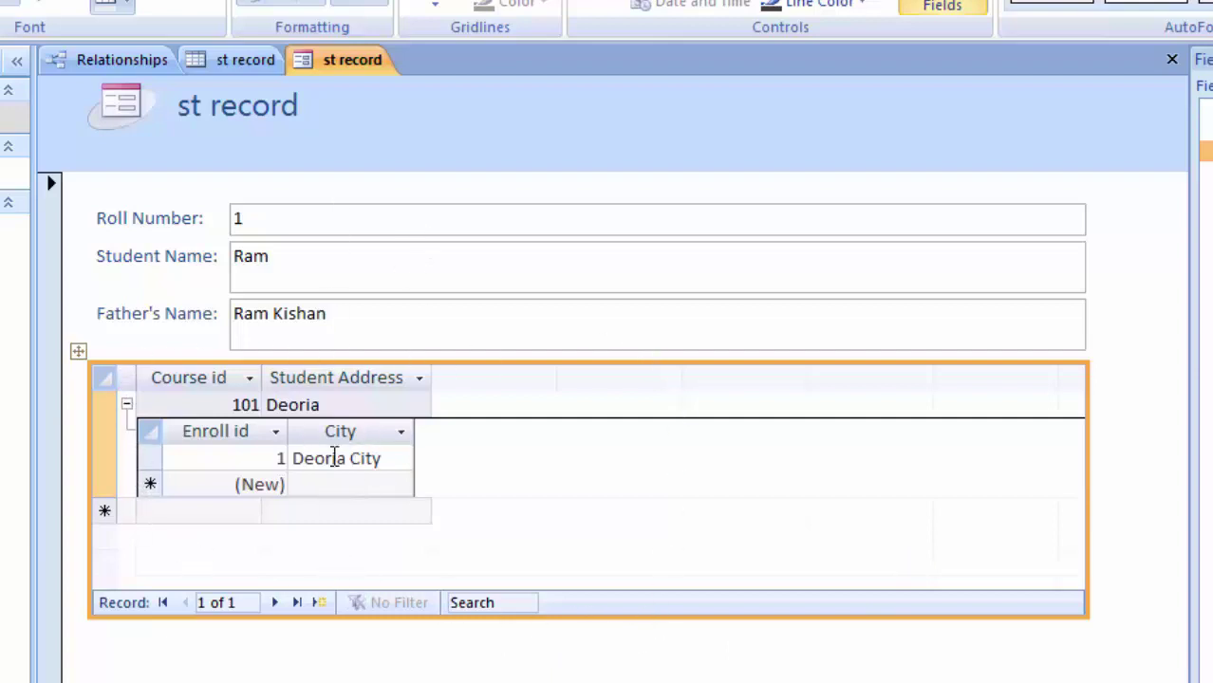
{"action": "left_click", "coordinate": [126, 405]}
{"action": "left_click", "coordinate": [127, 405]}
Edit the form header's title label so it reads 'Student Detail' instead of 'st record'
{"action": "left_click", "coordinate": [249, 133]}
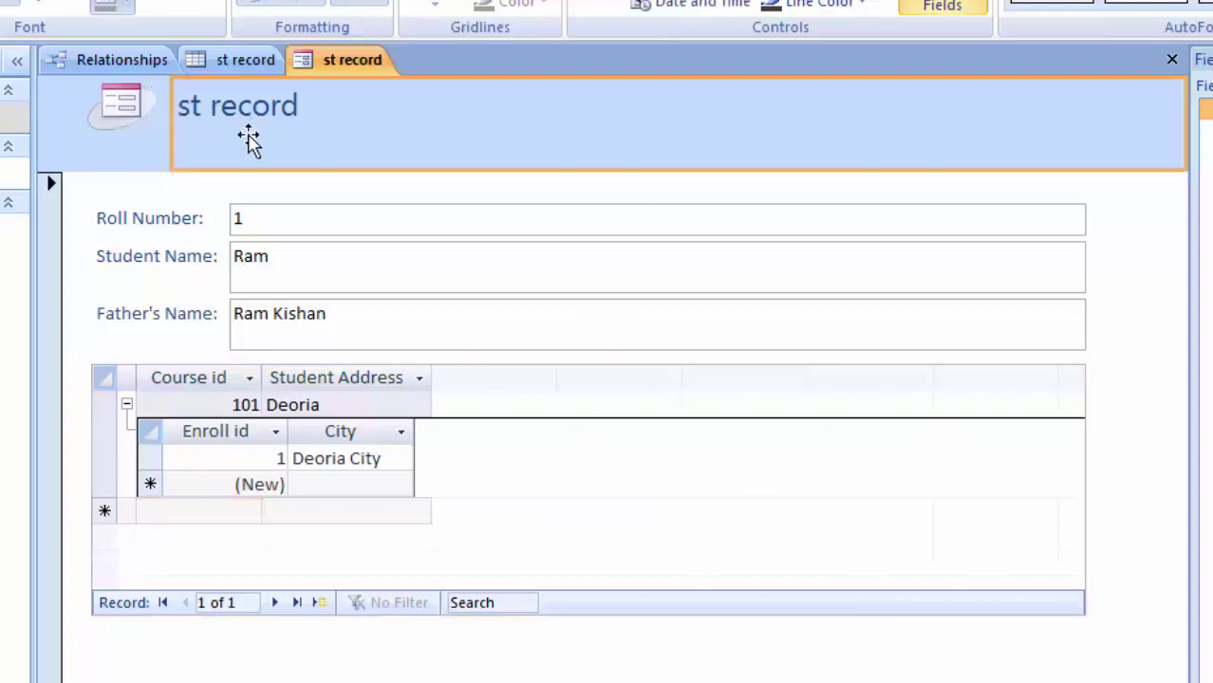
{"action": "double_click", "coordinate": [296, 106]}
{"action": "left_click", "coordinate": [301, 116]}
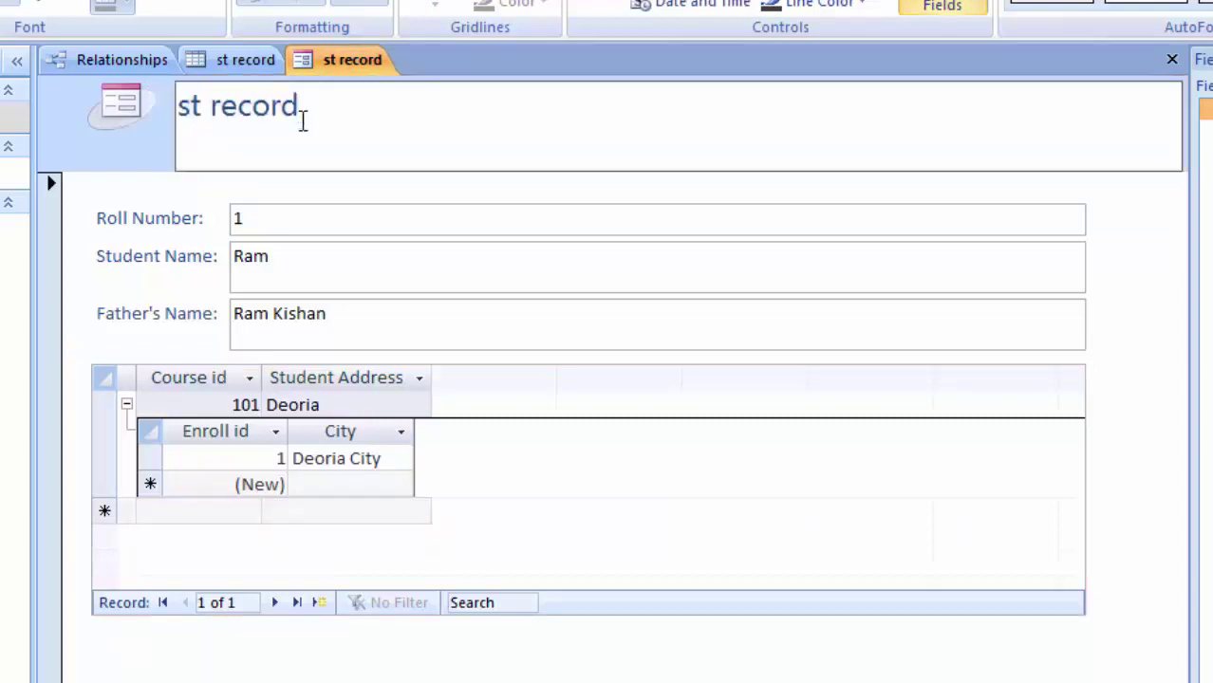
{"action": "key", "text": "BackSpace"}
{"action": "key", "text": "BackSpace"}
{"action": "key", "text": "BackSpace"}
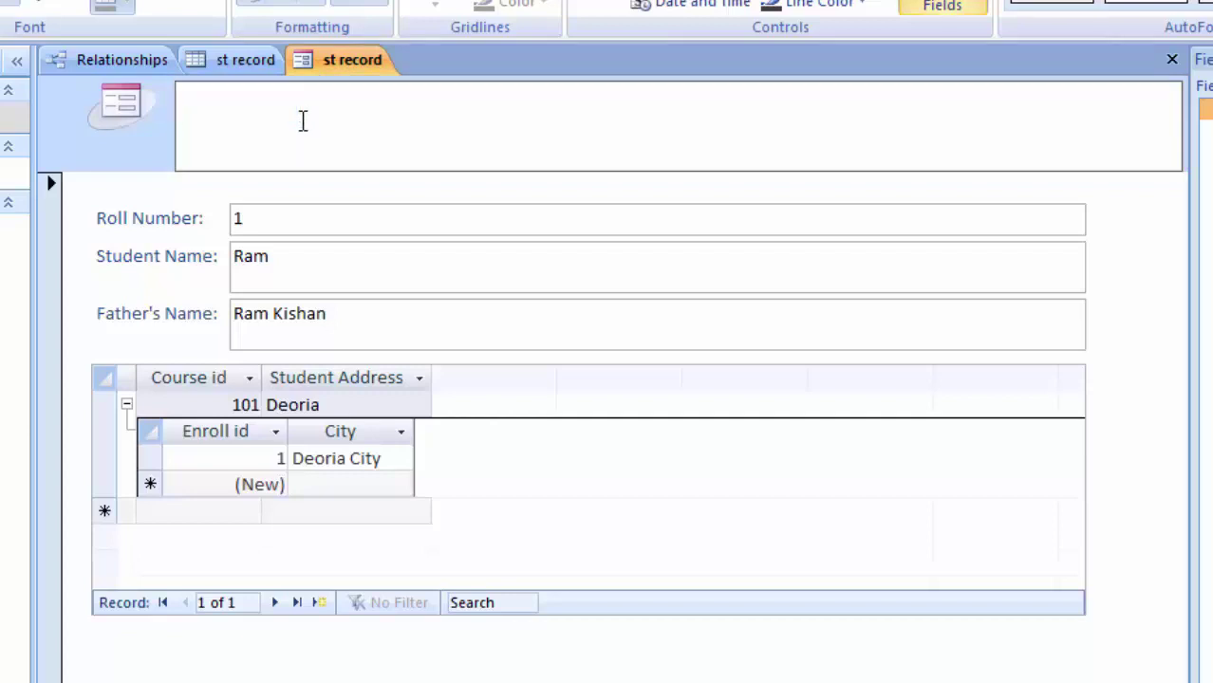
{"action": "type", "text": "Student"}
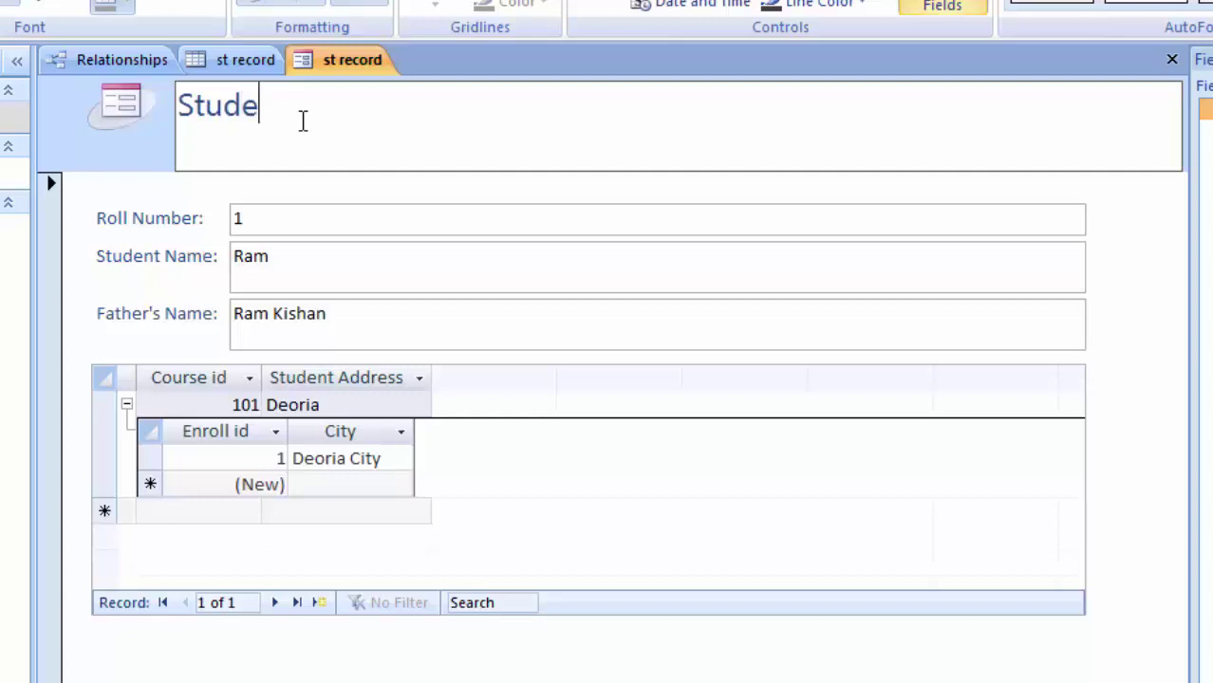
{"action": "type", "text": "Detail"}
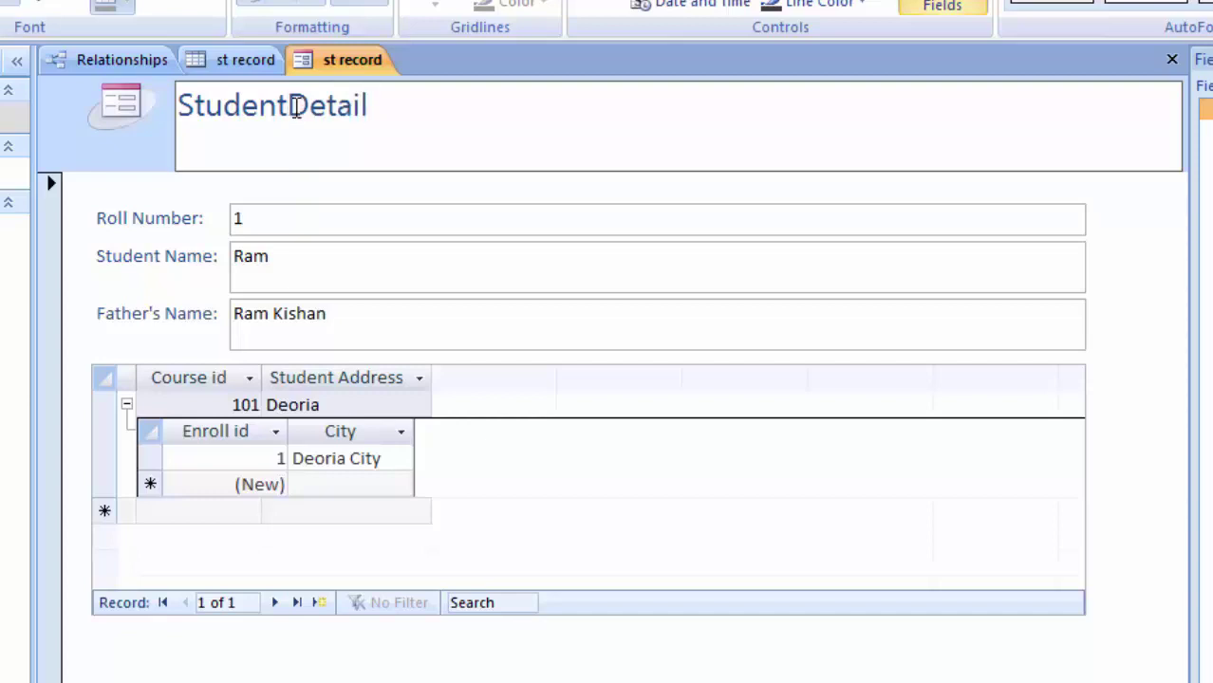
{"action": "left_click", "coordinate": [296, 107]}
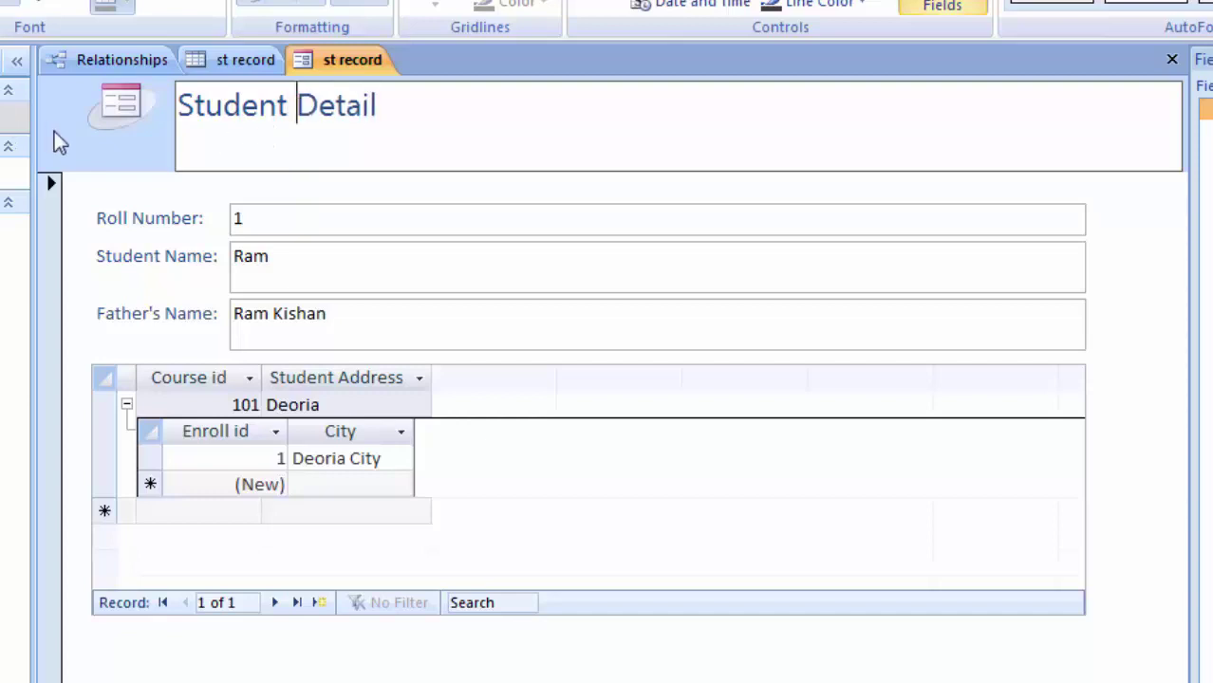
{"action": "left_click", "coordinate": [168, 154]}
{"action": "left_click", "coordinate": [292, 149]}
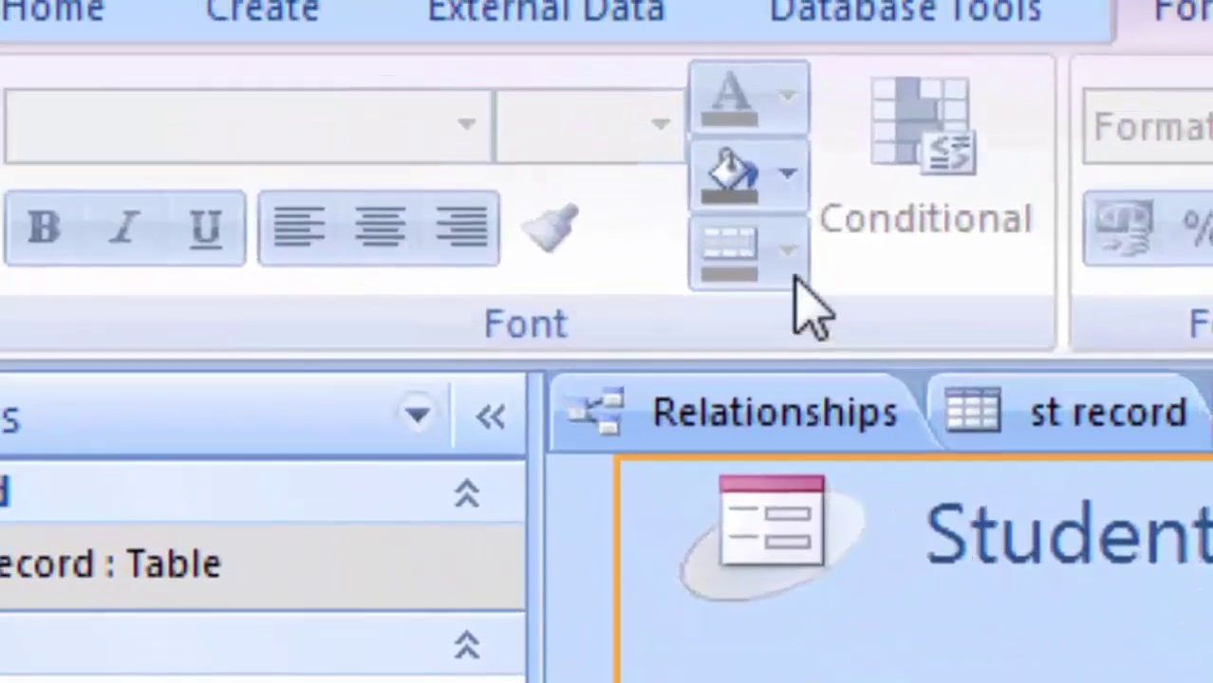
Check the header's background colour choices, then collapse and re-expand course 101's enrolment rows
{"action": "left_click", "coordinate": [787, 174]}
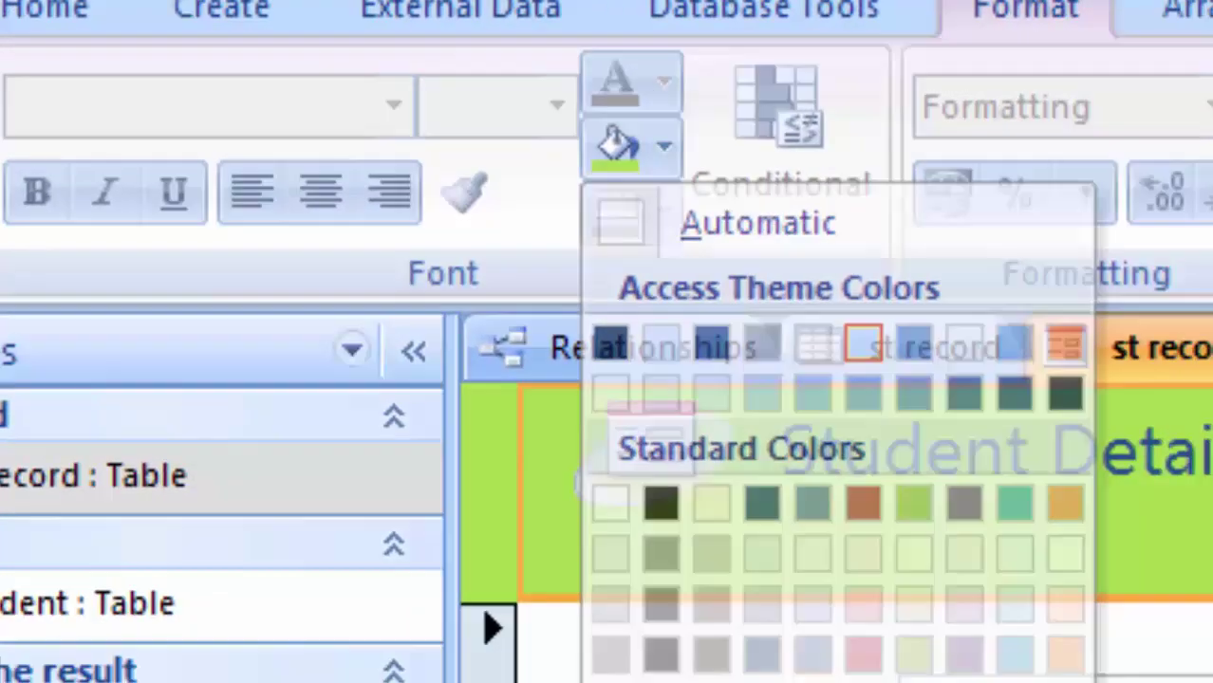
{"action": "left_click", "coordinate": [635, 331]}
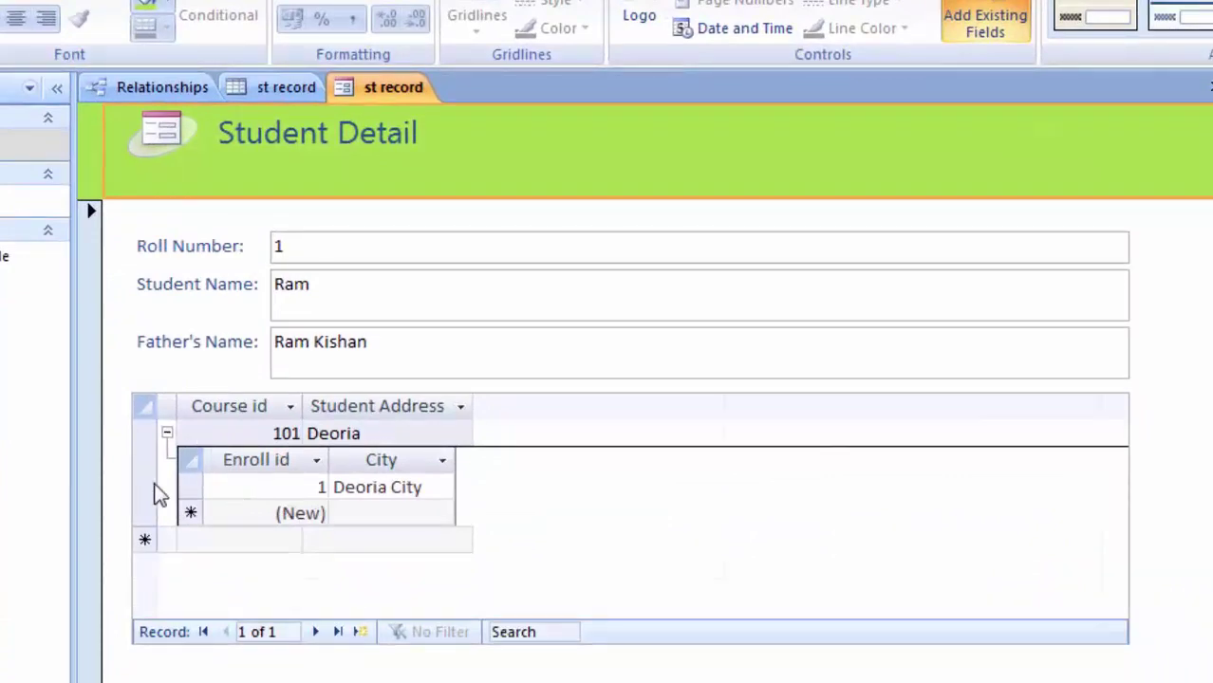
{"action": "left_click", "coordinate": [167, 434]}
{"action": "left_click", "coordinate": [167, 434]}
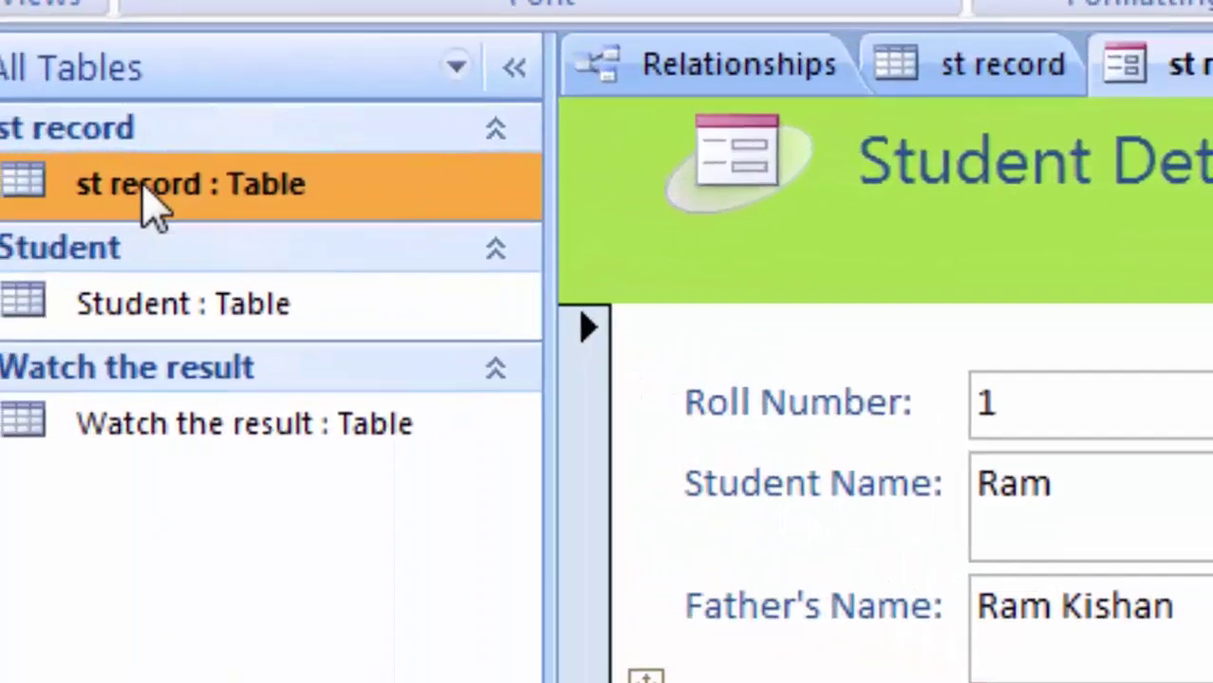
Open the st record datasheet and collapse each student's nested course rows
{"action": "double_click", "coordinate": [211, 211]}
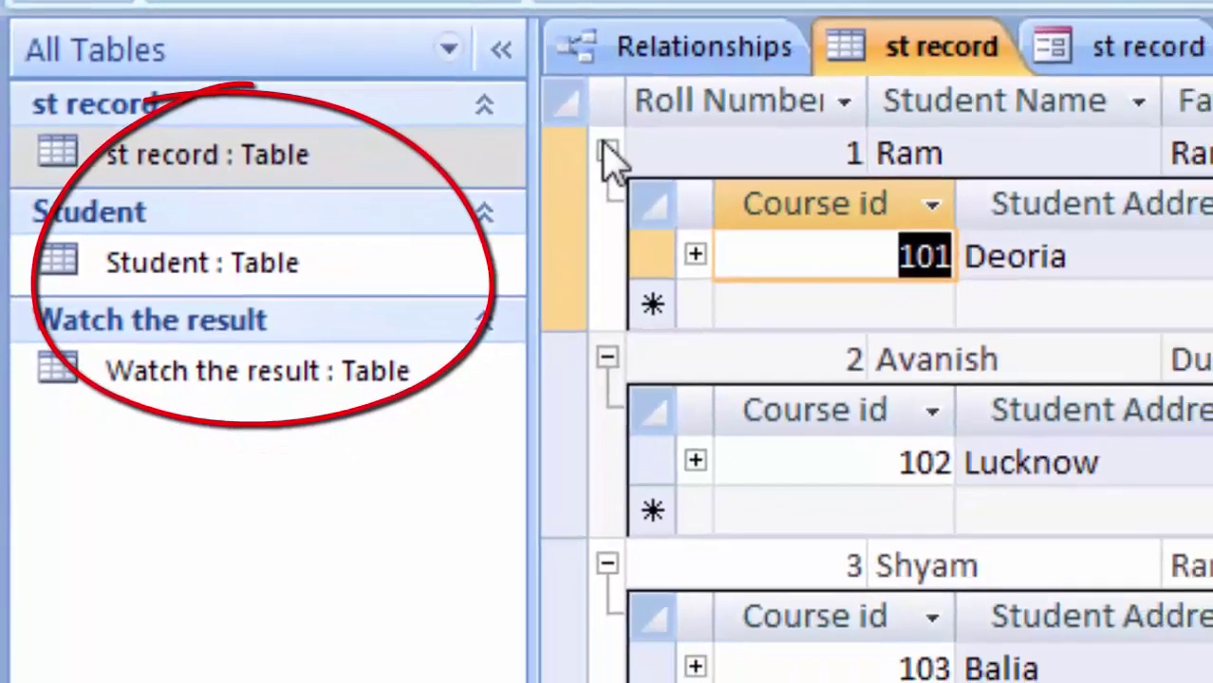
{"action": "left_click", "coordinate": [731, 182]}
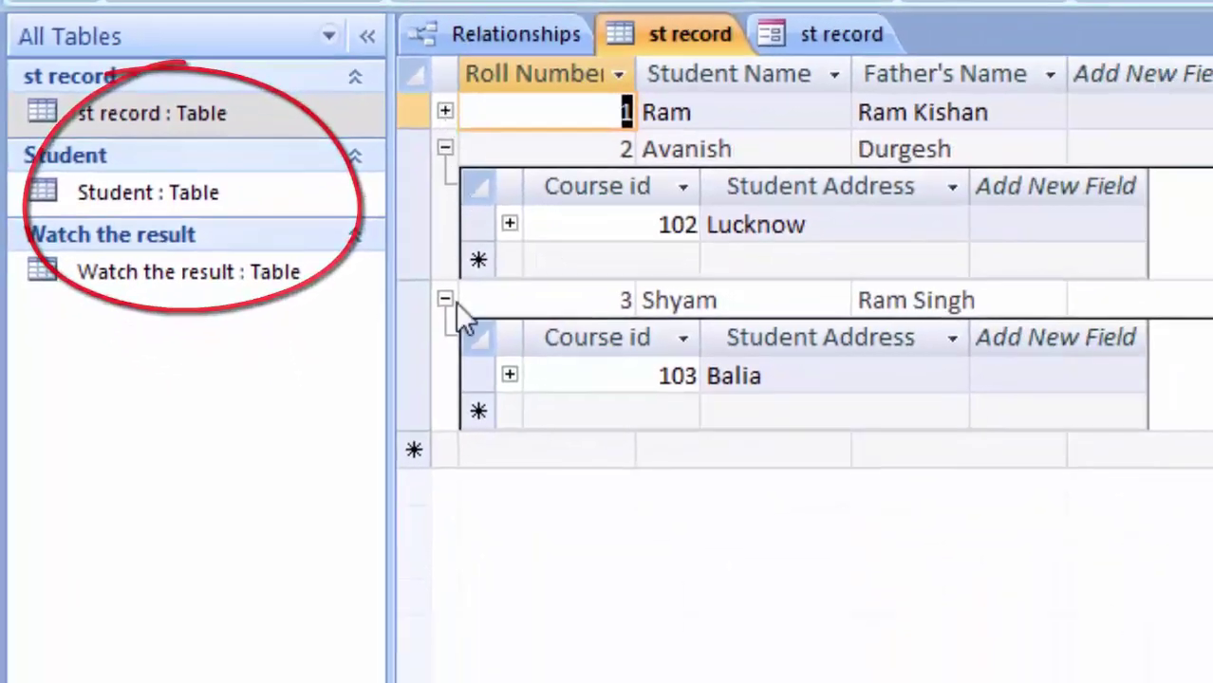
{"action": "left_click", "coordinate": [444, 299]}
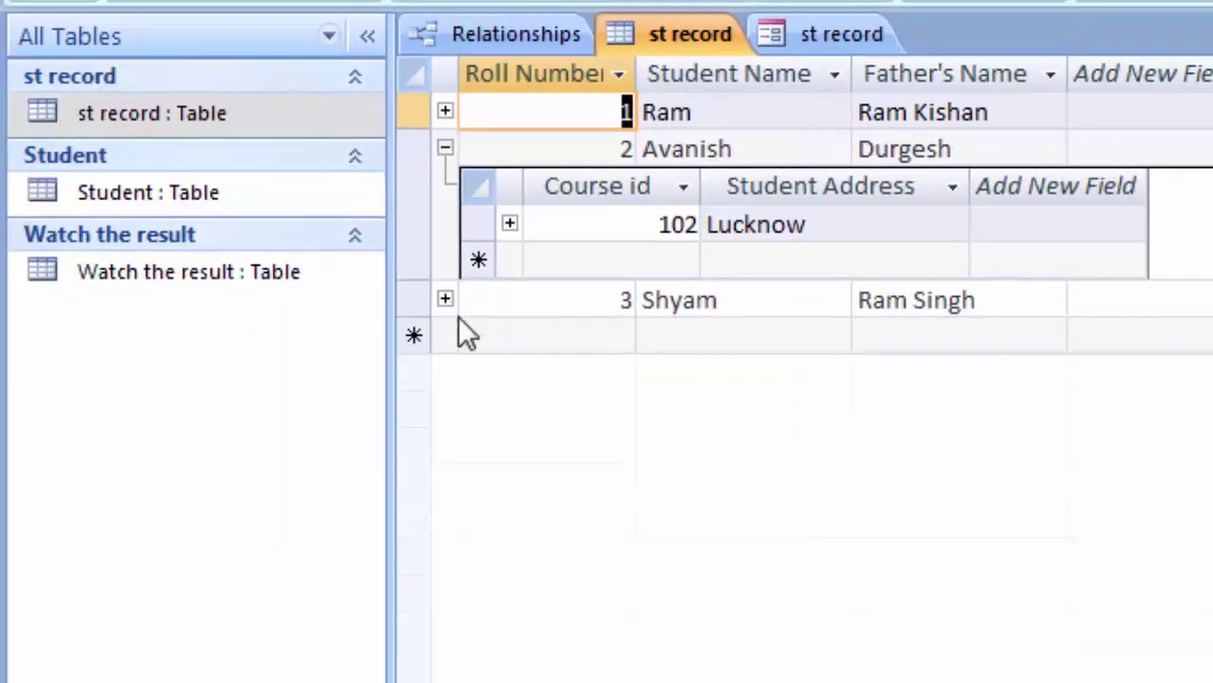
{"action": "left_click", "coordinate": [445, 299]}
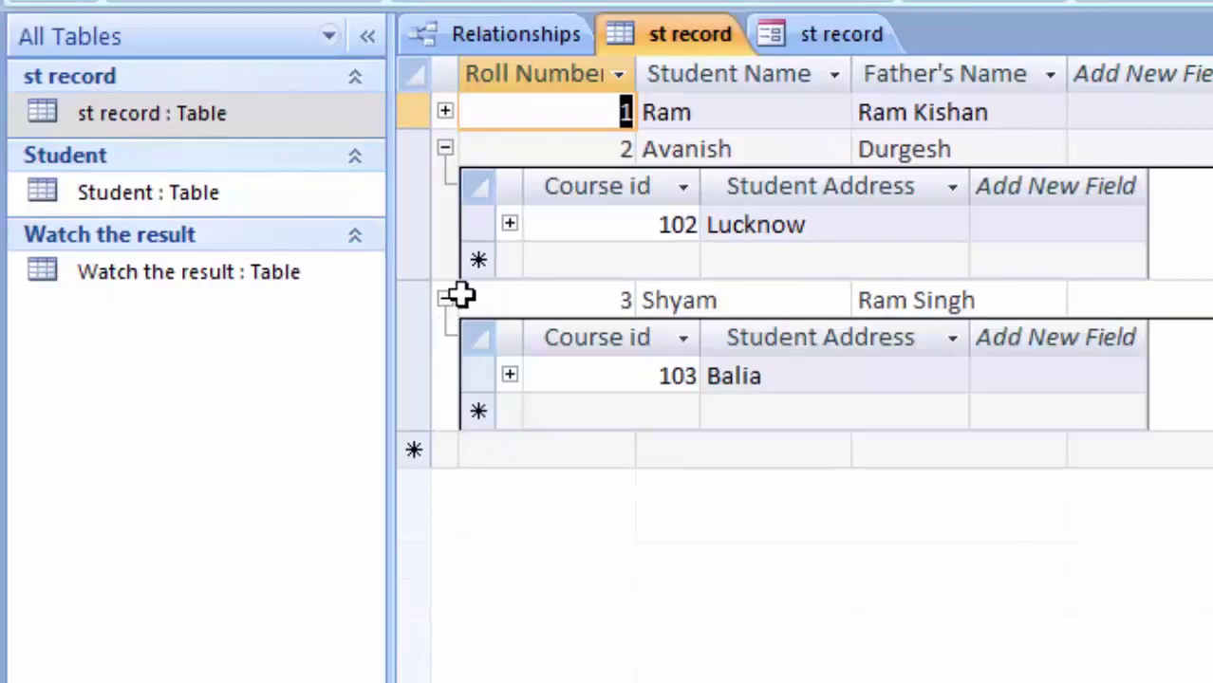
{"action": "left_click", "coordinate": [439, 293]}
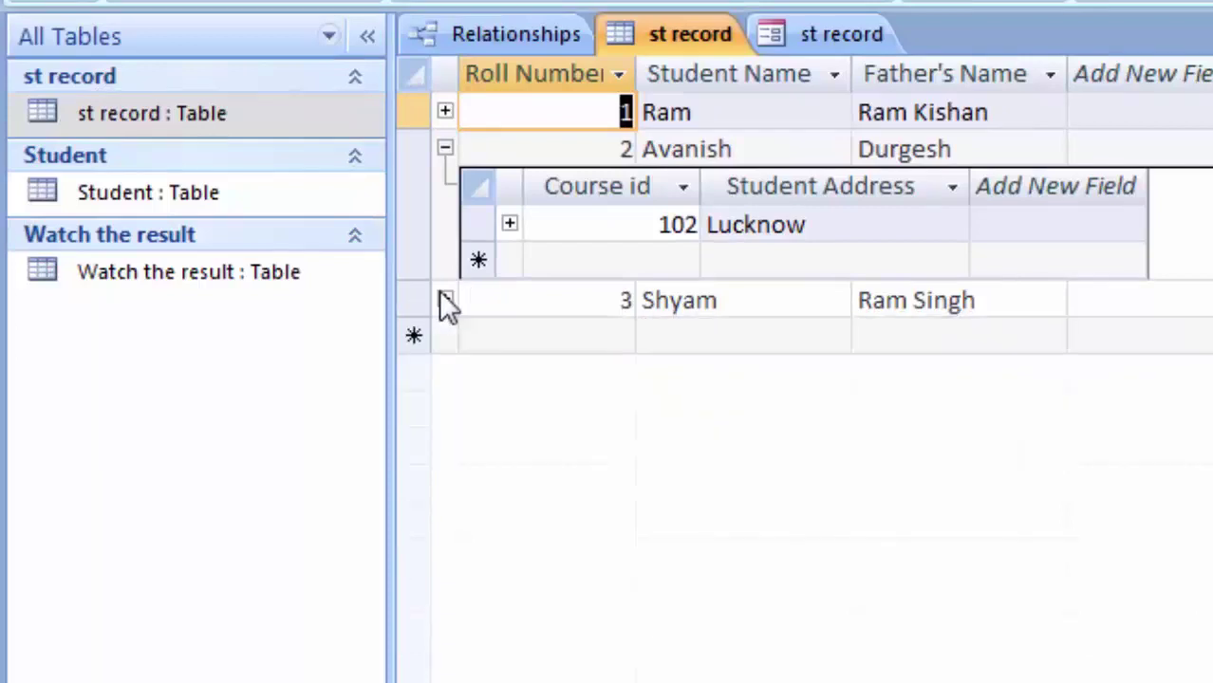
{"action": "left_click", "coordinate": [445, 147]}
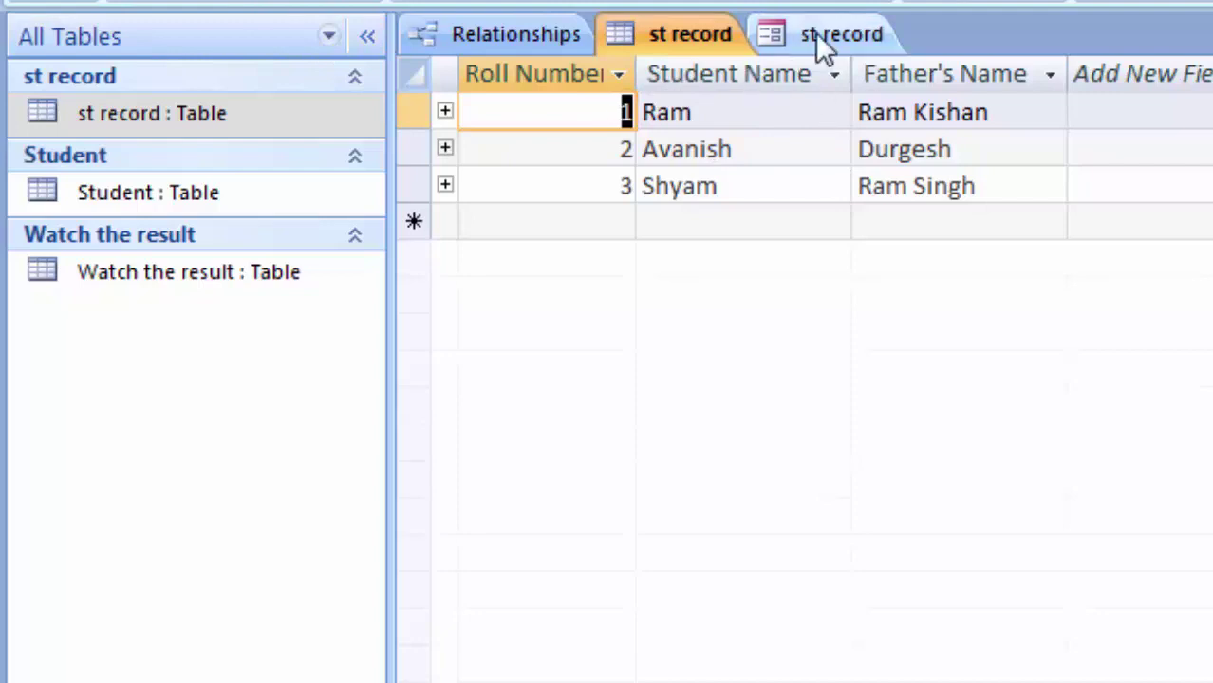
Open the Student and Watch the result tables and show the Relationships diagram
{"action": "double_click", "coordinate": [105, 195]}
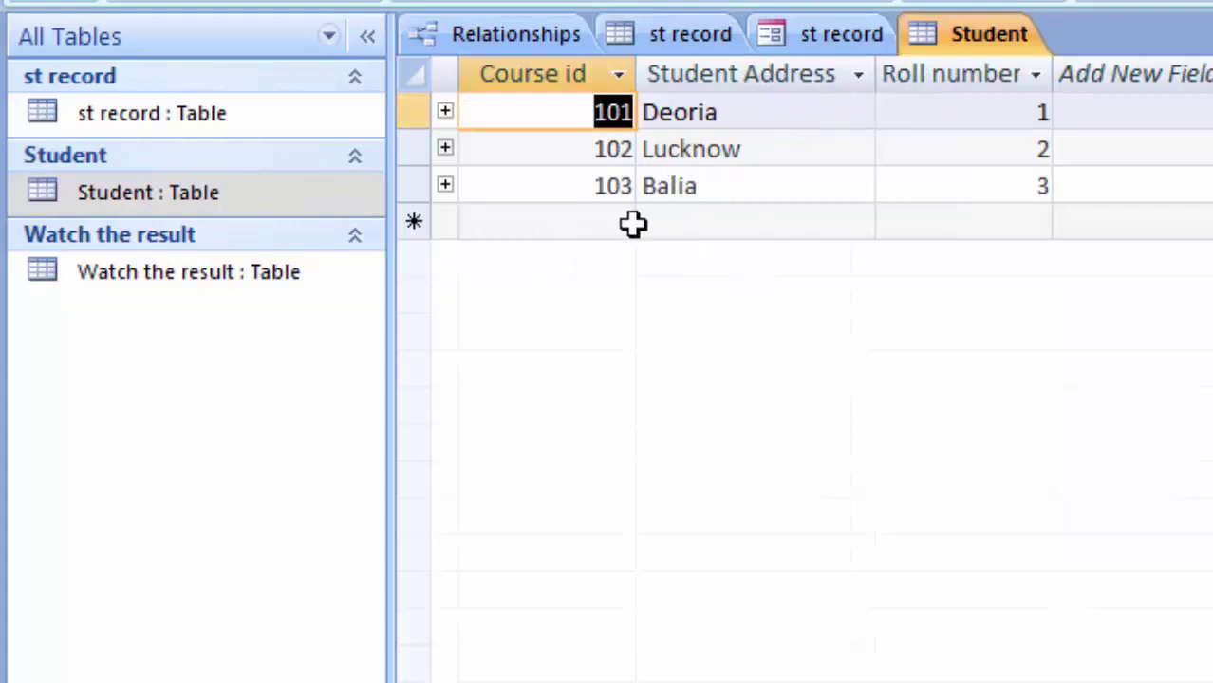
{"action": "left_click", "coordinate": [303, 285]}
{"action": "double_click", "coordinate": [304, 290]}
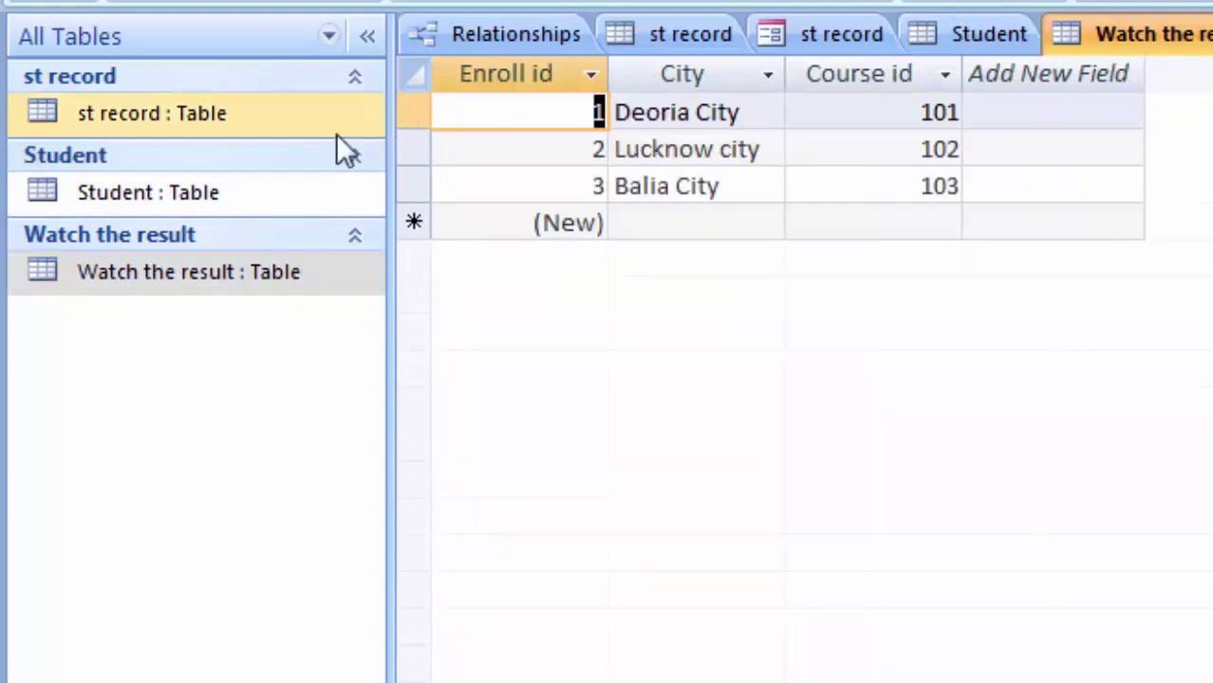
{"action": "left_click", "coordinate": [520, 44]}
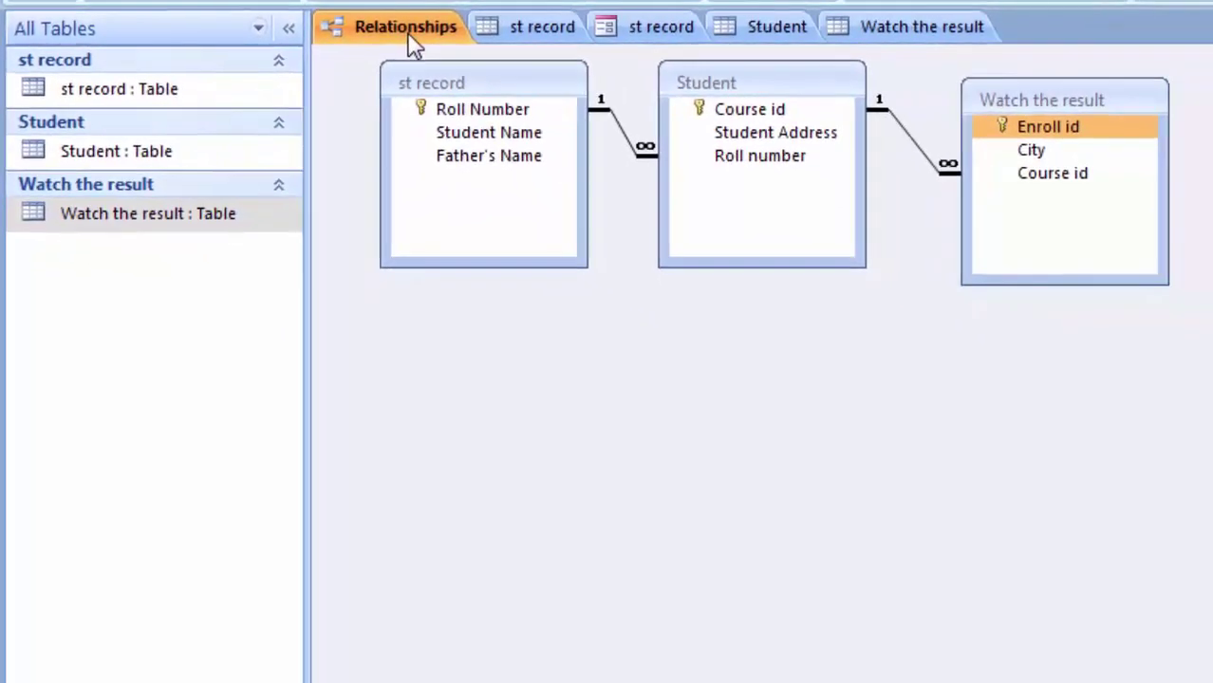
Switch back to the Student Detail form tab
{"action": "left_click", "coordinate": [646, 30]}
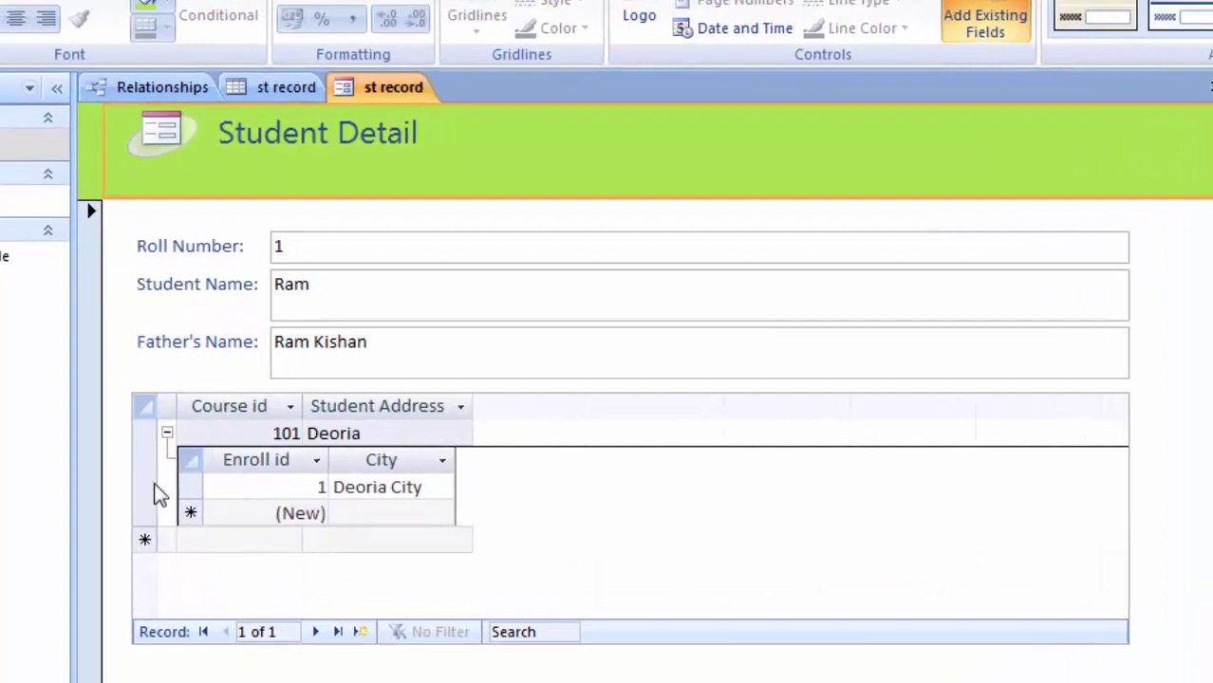
Collapse and re-expand course 101's enrolment rows, then open the st record table datasheet
{"action": "left_click", "coordinate": [166, 433]}
{"action": "left_click", "coordinate": [166, 433]}
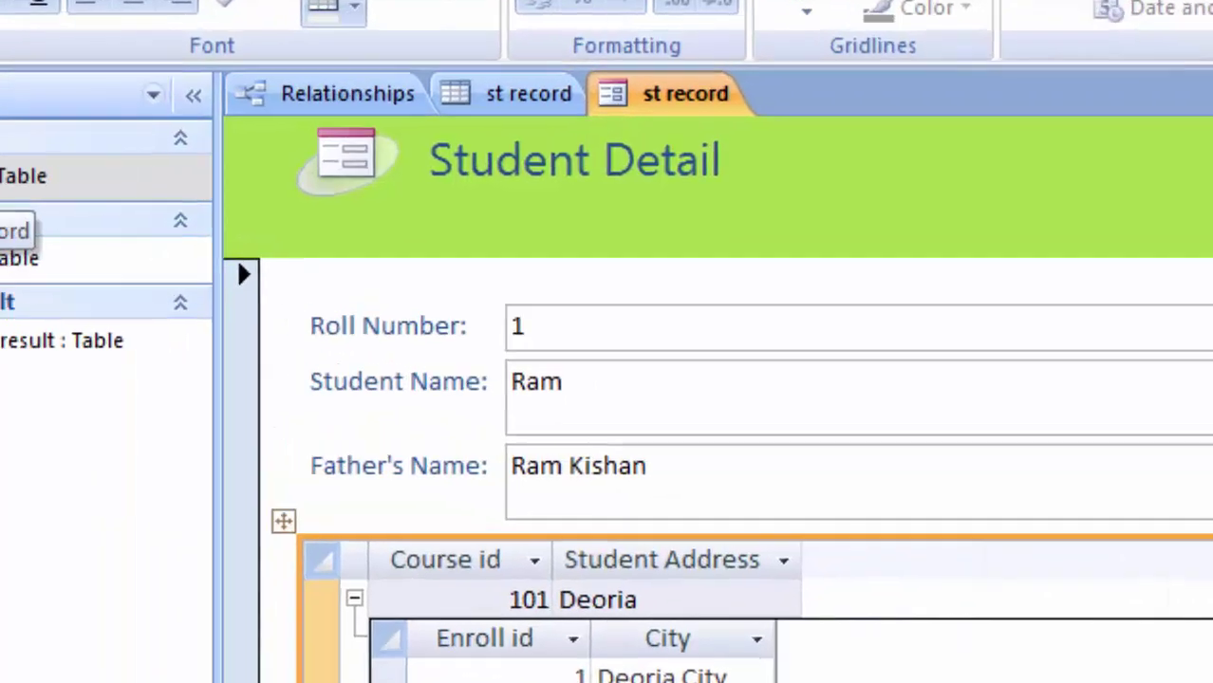
{"action": "double_click", "coordinate": [114, 203]}
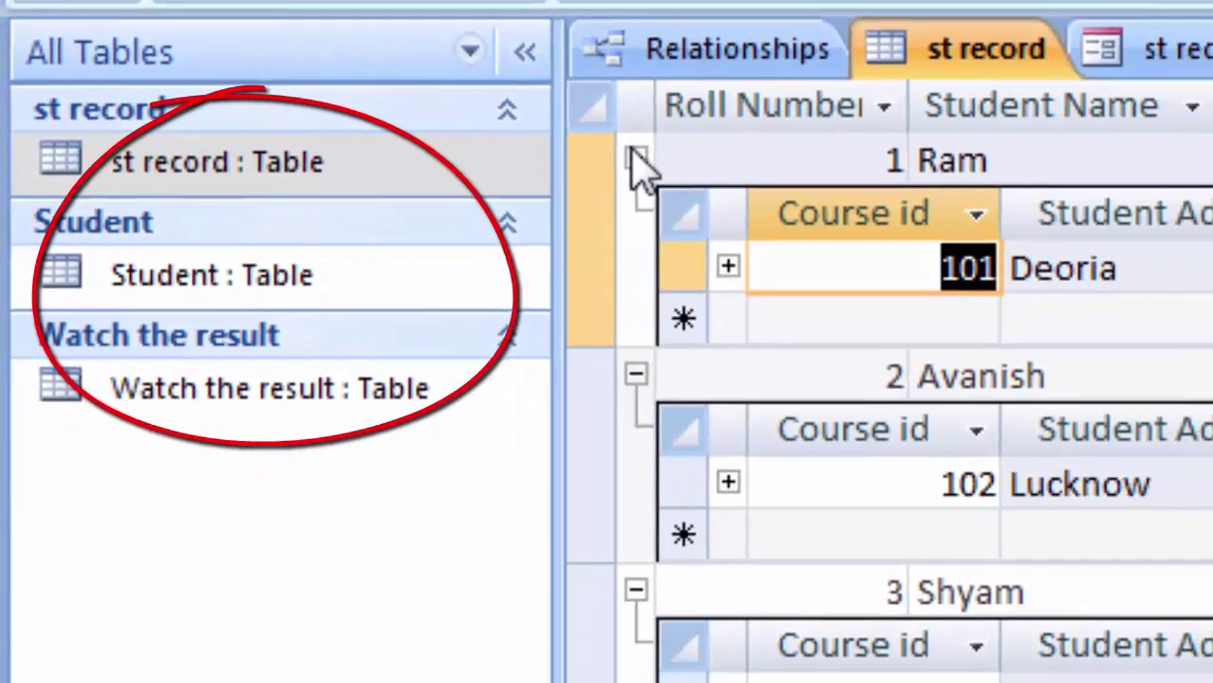
Collapse the nested course rows of the first, second and third students in st record
{"action": "left_click", "coordinate": [731, 182]}
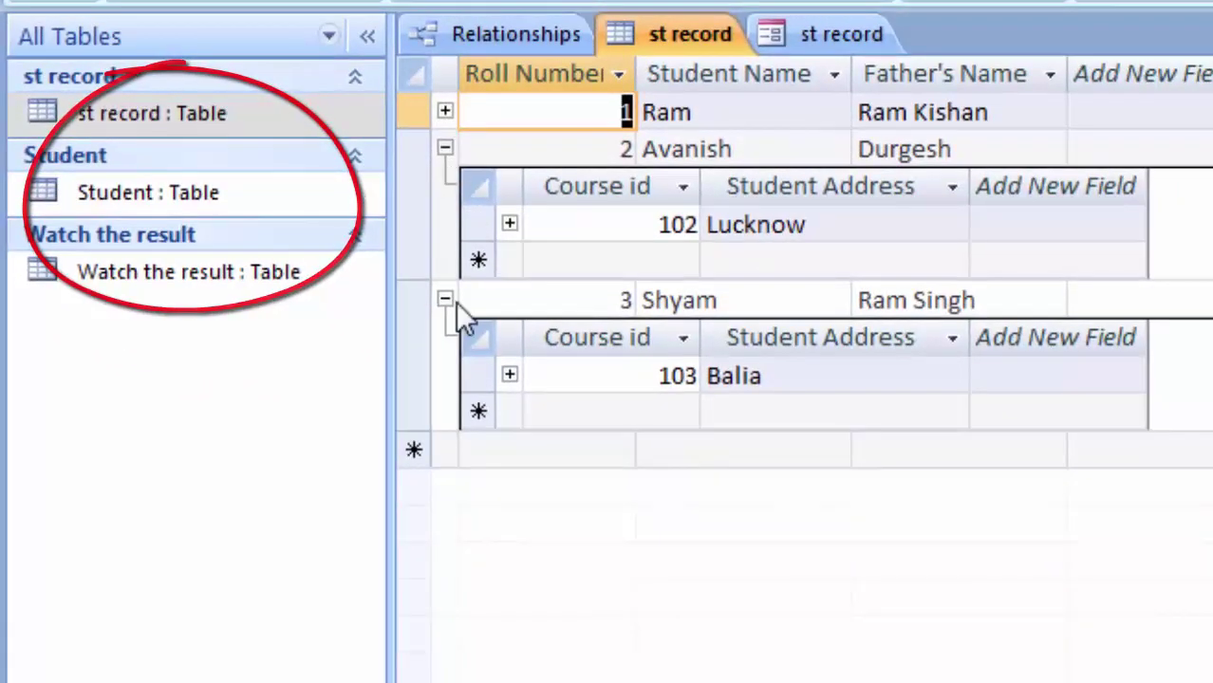
{"action": "left_click", "coordinate": [445, 300]}
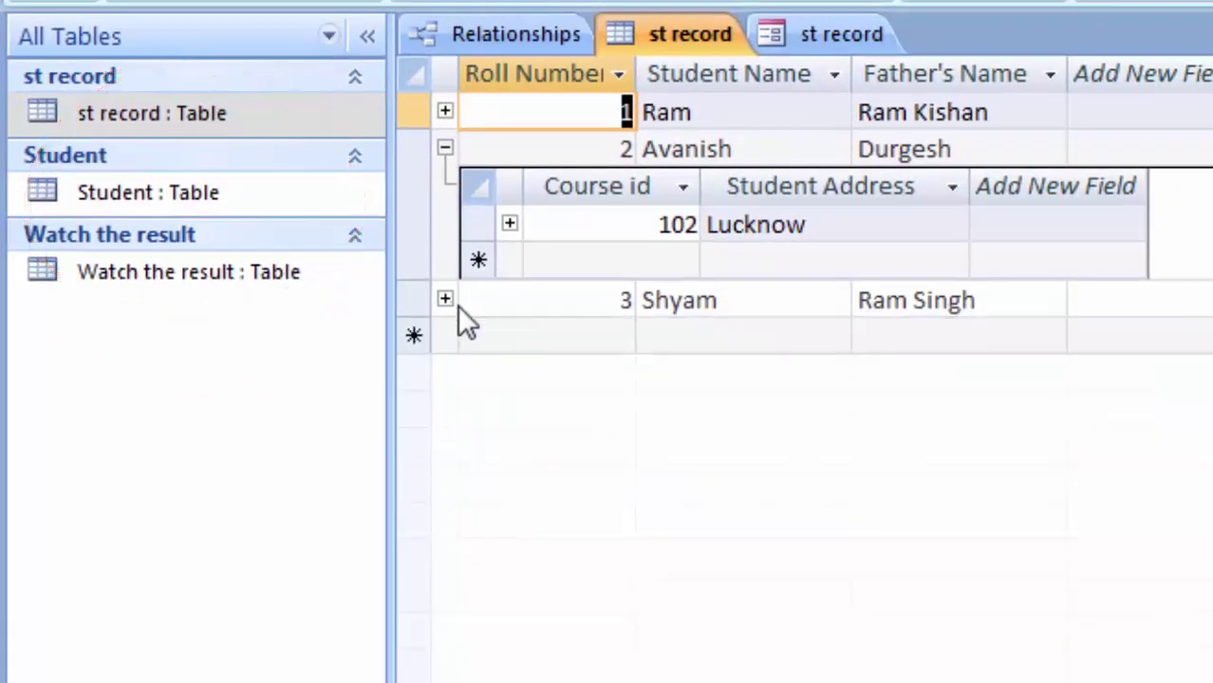
{"action": "left_click", "coordinate": [445, 299]}
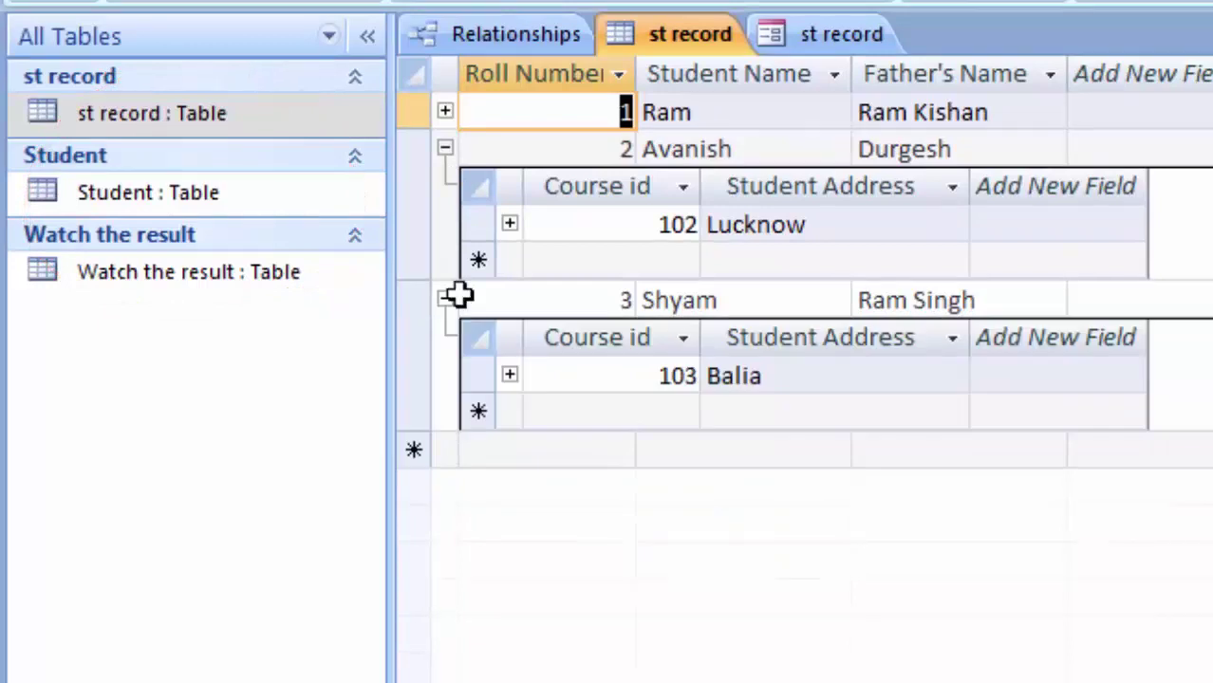
{"action": "left_click", "coordinate": [443, 299]}
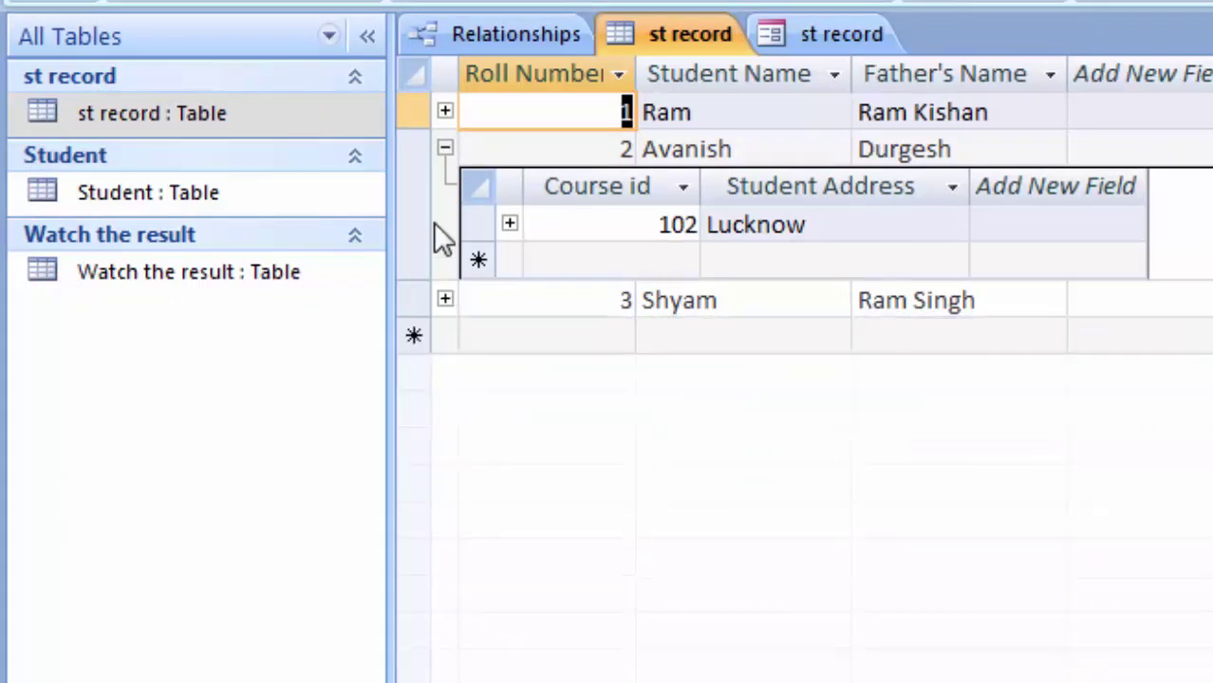
{"action": "left_click", "coordinate": [445, 148]}
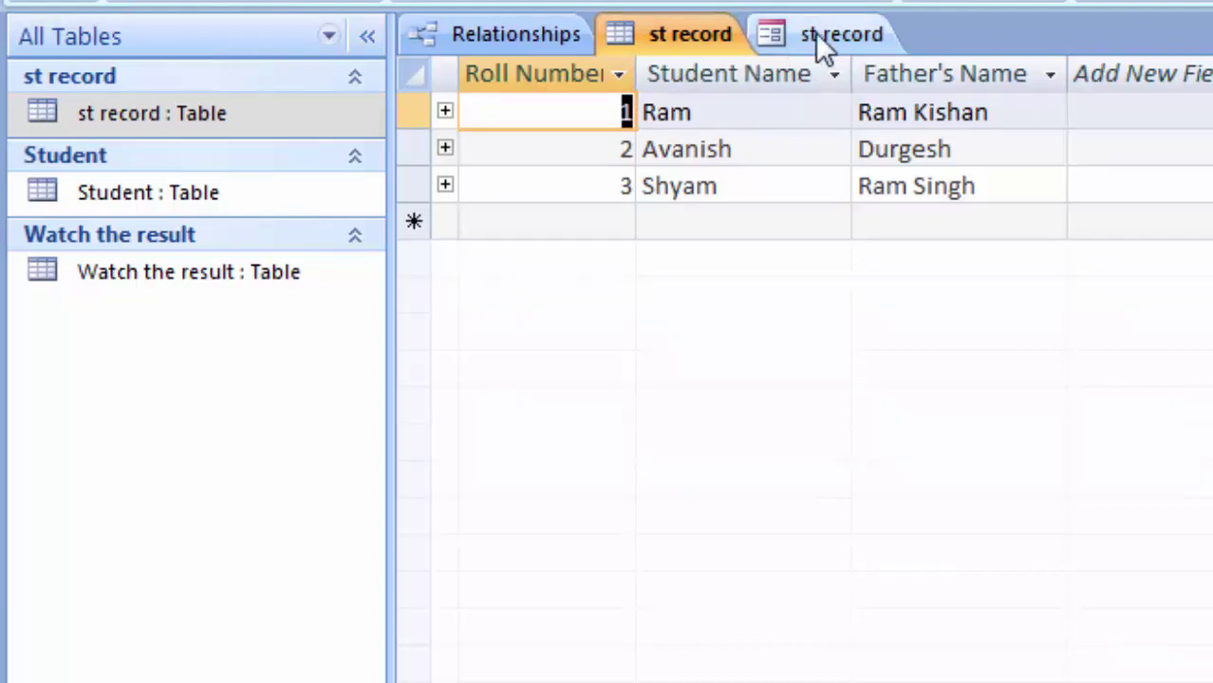
Reopen the Student and Watch the result tables and bring the Relationships diagram forward
{"action": "double_click", "coordinate": [105, 194]}
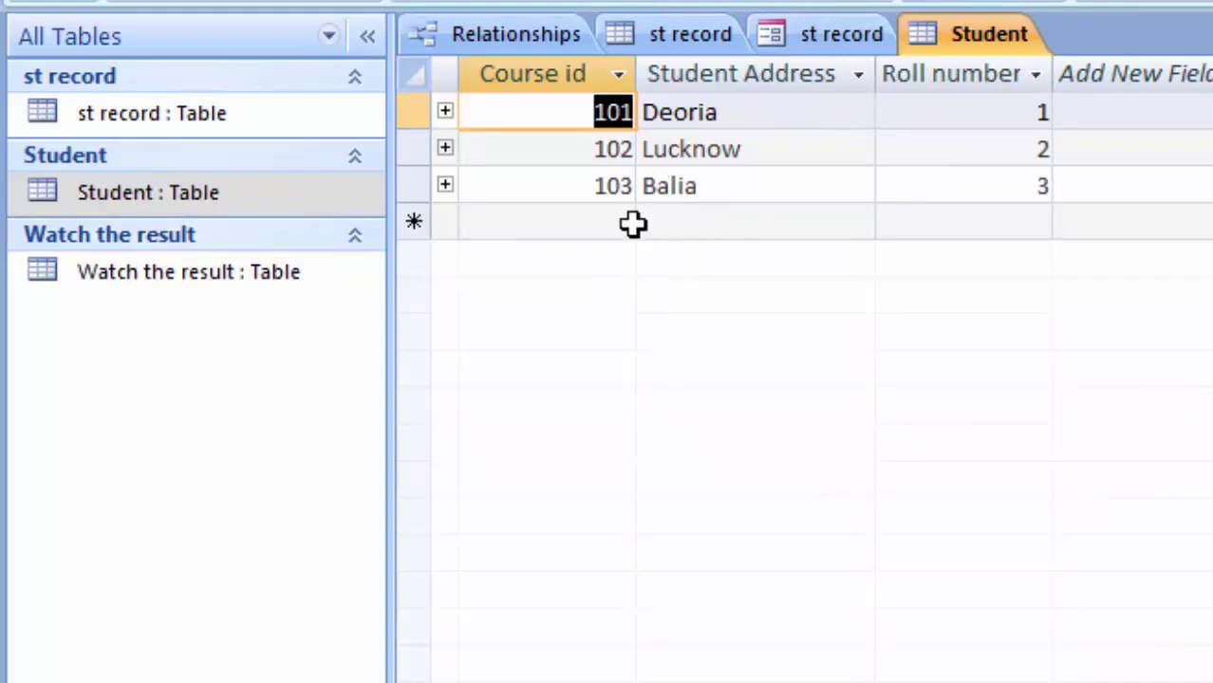
{"action": "double_click", "coordinate": [305, 288]}
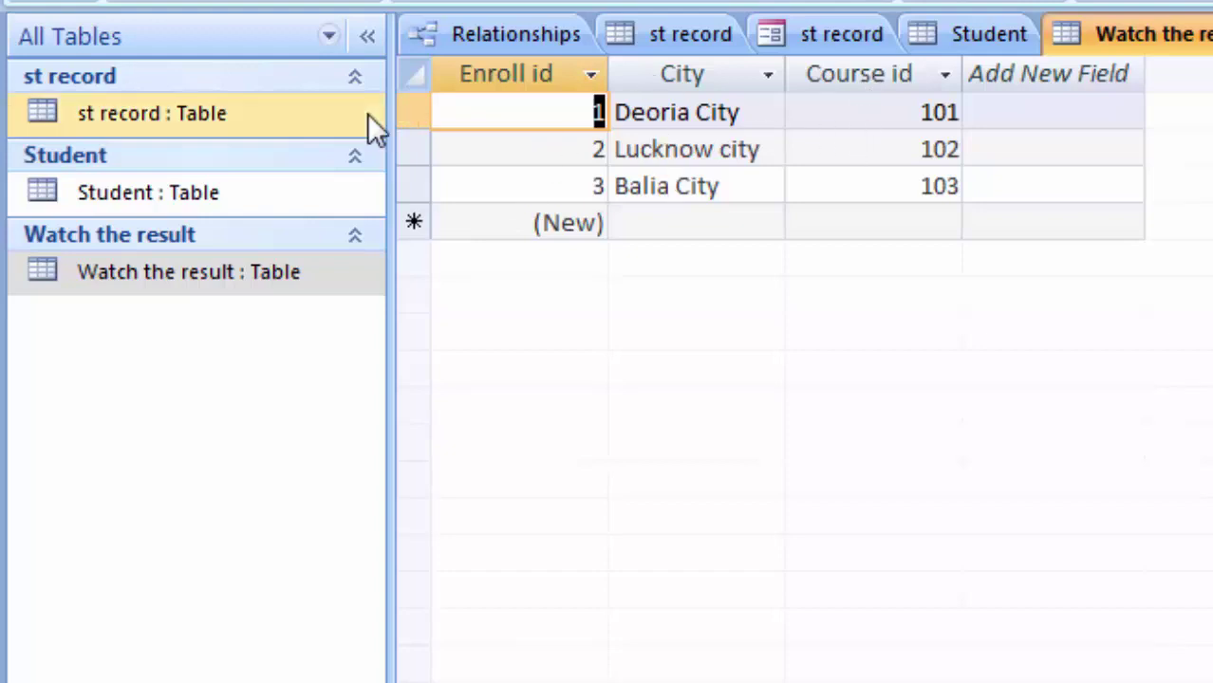
{"action": "left_click", "coordinate": [518, 42]}
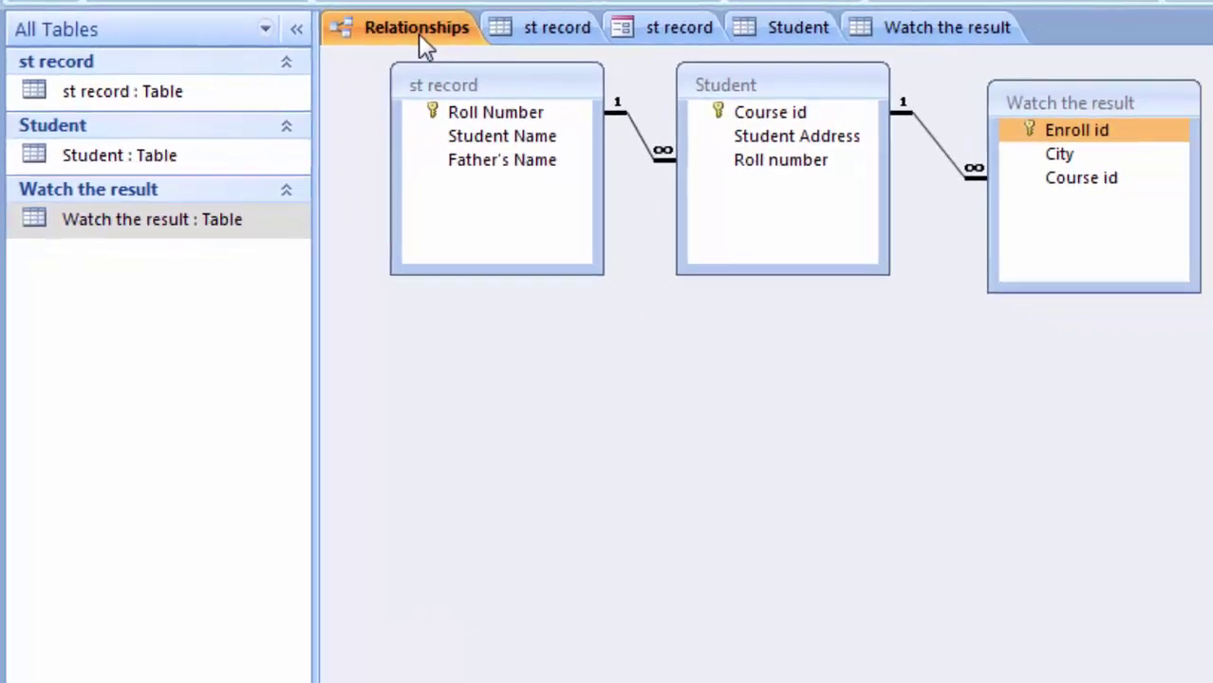
Switch back to the Student Detail form tab
{"action": "left_click", "coordinate": [647, 34]}
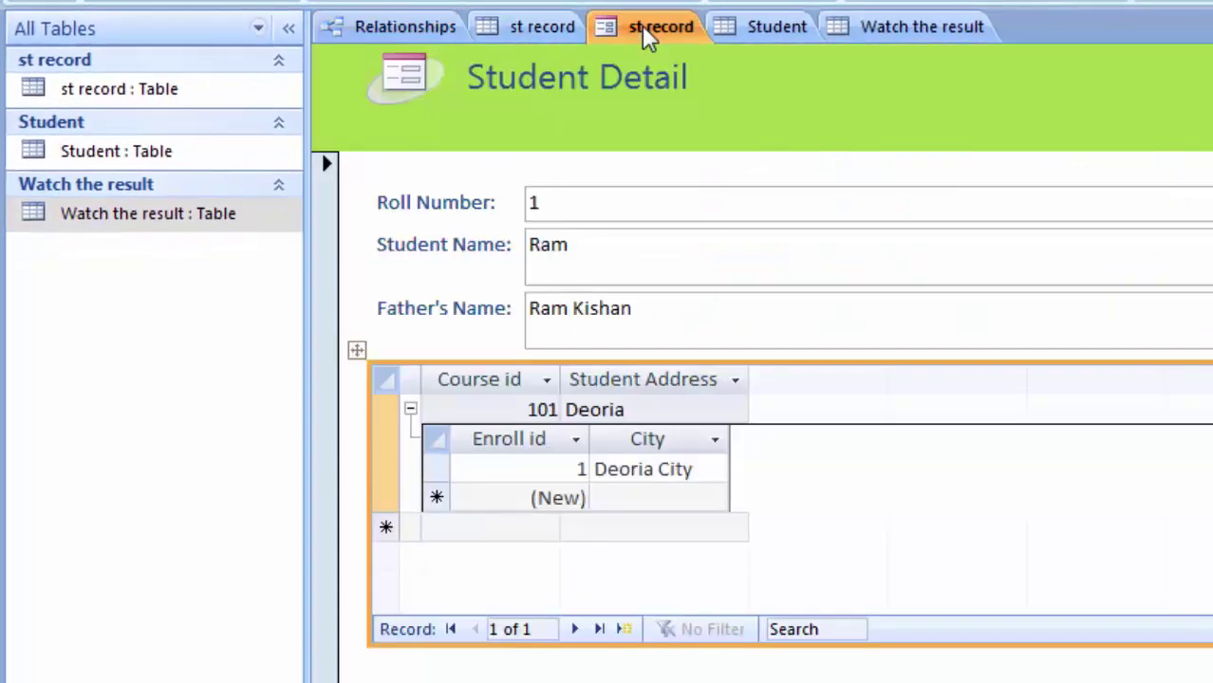